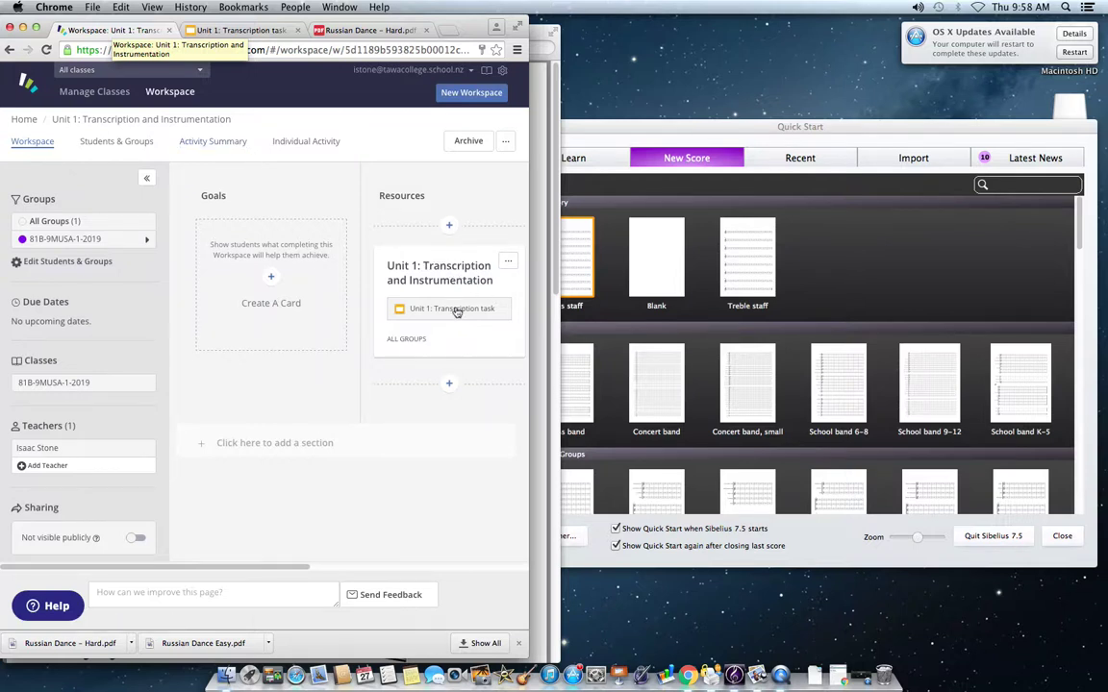
# Open the Unit 1: Transcription task slides, then the linked Russian Dance – Hard.pdf.
pyautogui.click(242, 30)
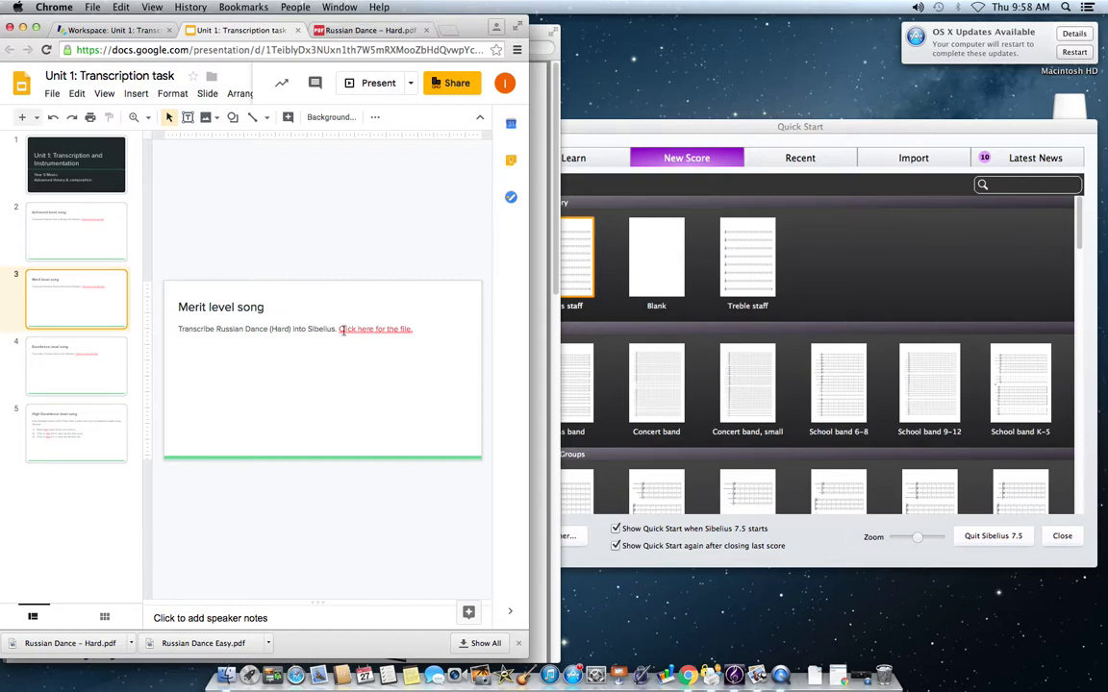
pyautogui.click(389, 30)
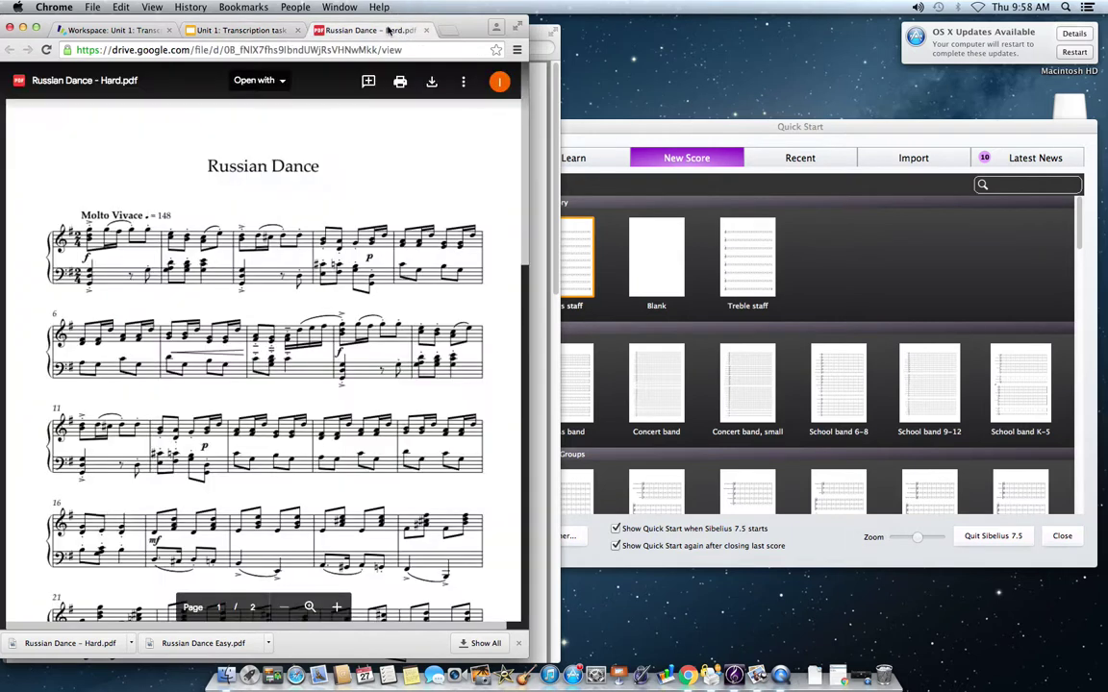
# Download the Russian Dance – Hard PDF from the Drive viewer.
pyautogui.click(431, 83)
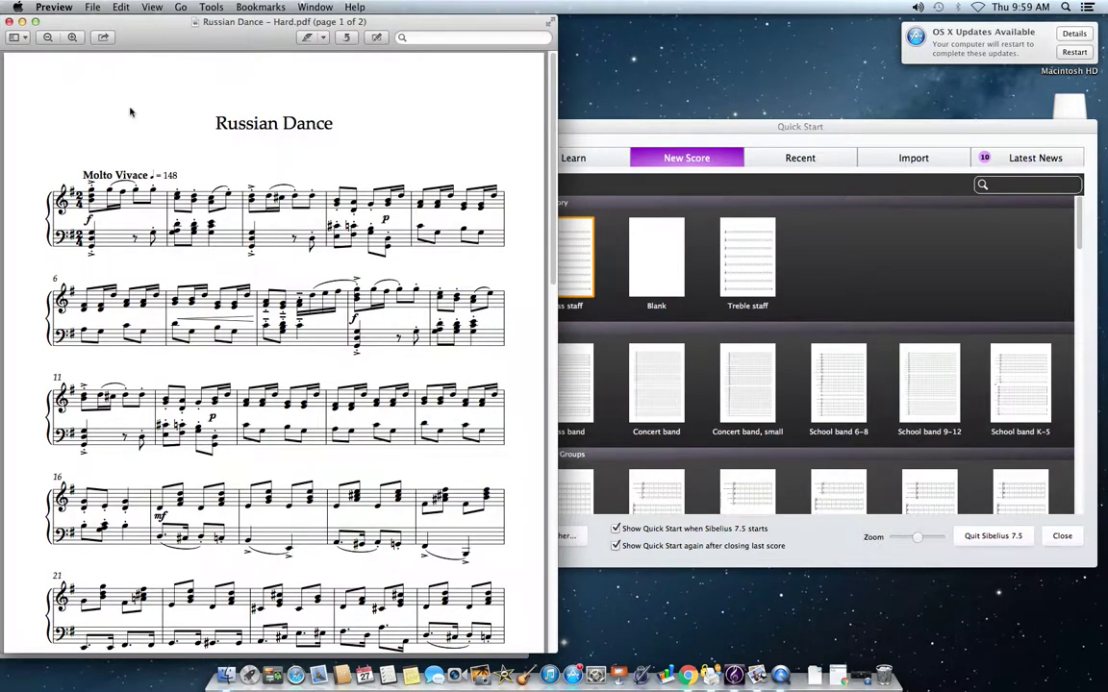
# Launch Sibelius through a Spotlight search for 'sib' and start a Blank template score.
pyautogui.click(689, 135)
pyautogui.moveTo(688, 135); pyautogui.dragTo(673, 109)
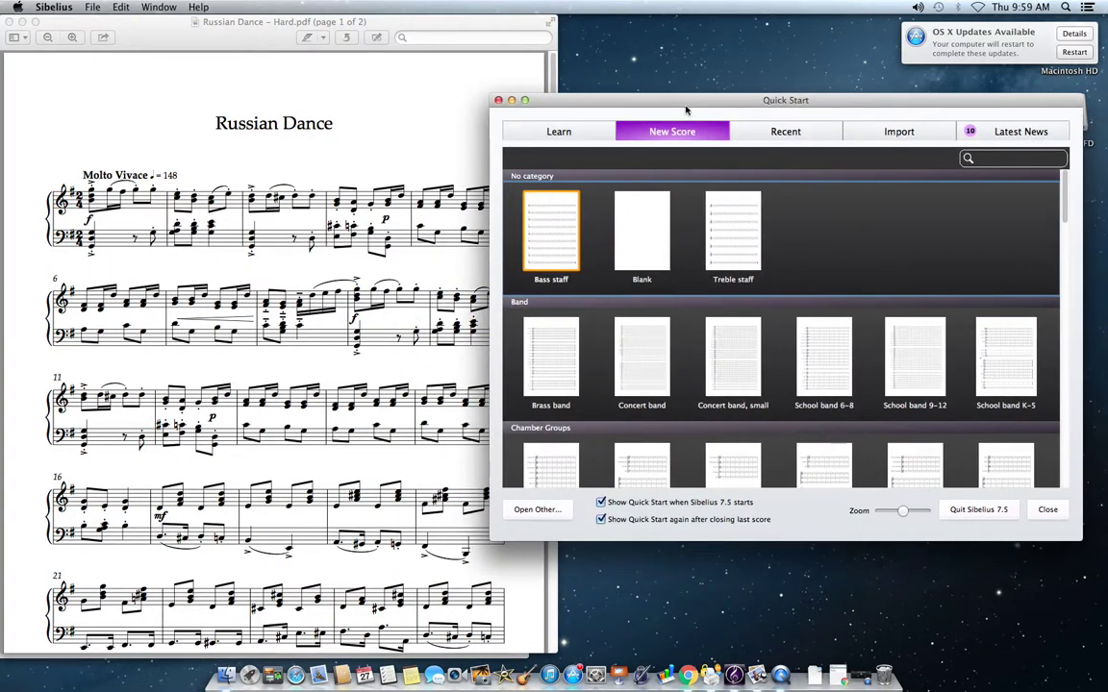
pyautogui.click(1065, 7)
pyautogui.write('sib')
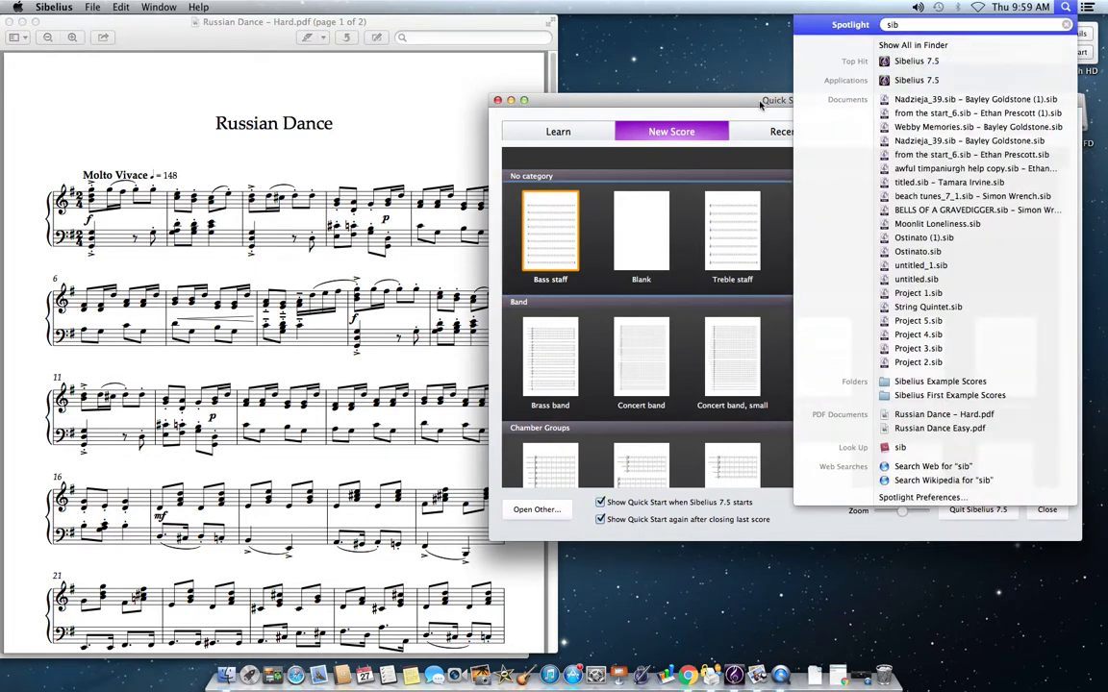
pyautogui.click(692, 102)
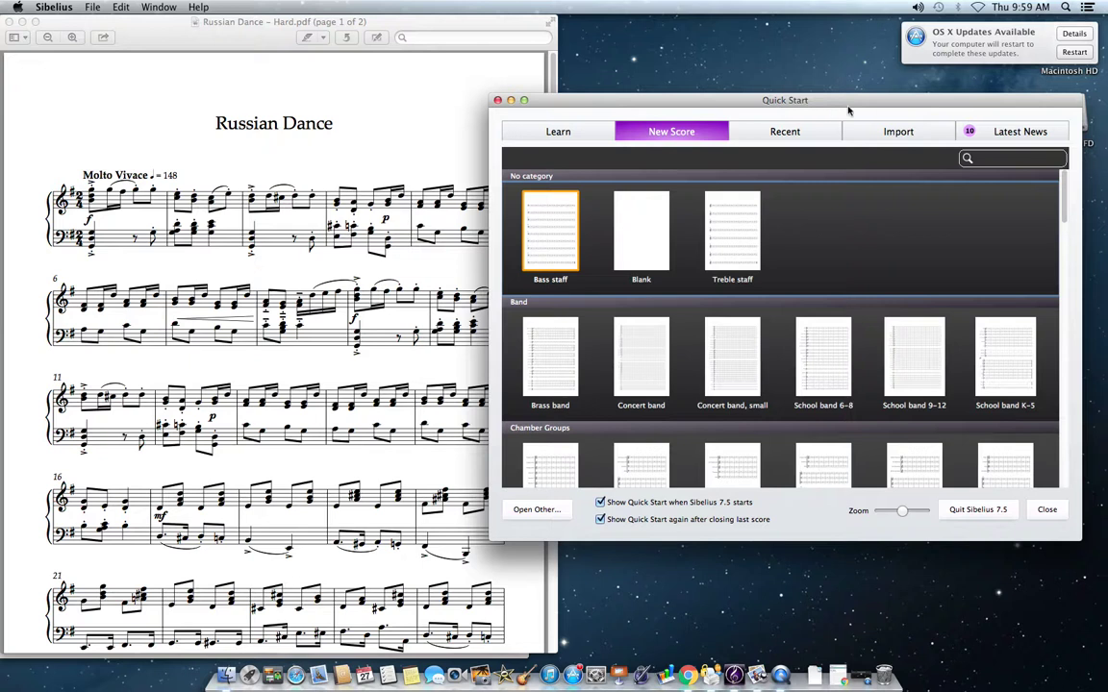
pyautogui.click(645, 234)
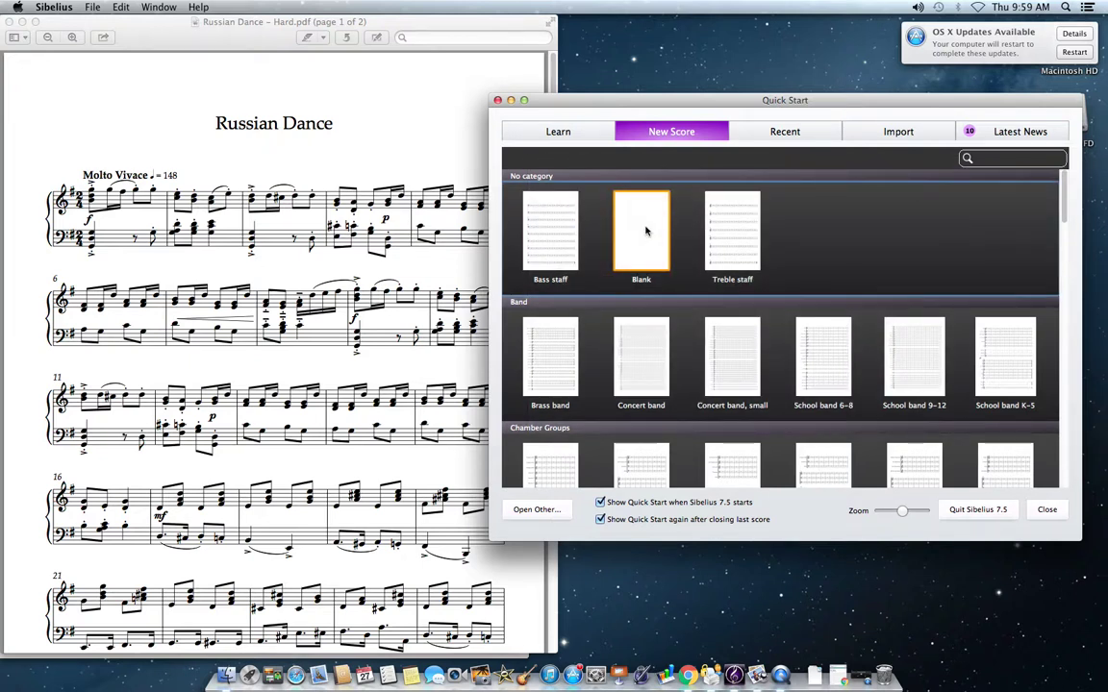
pyautogui.doubleClick(645, 231)
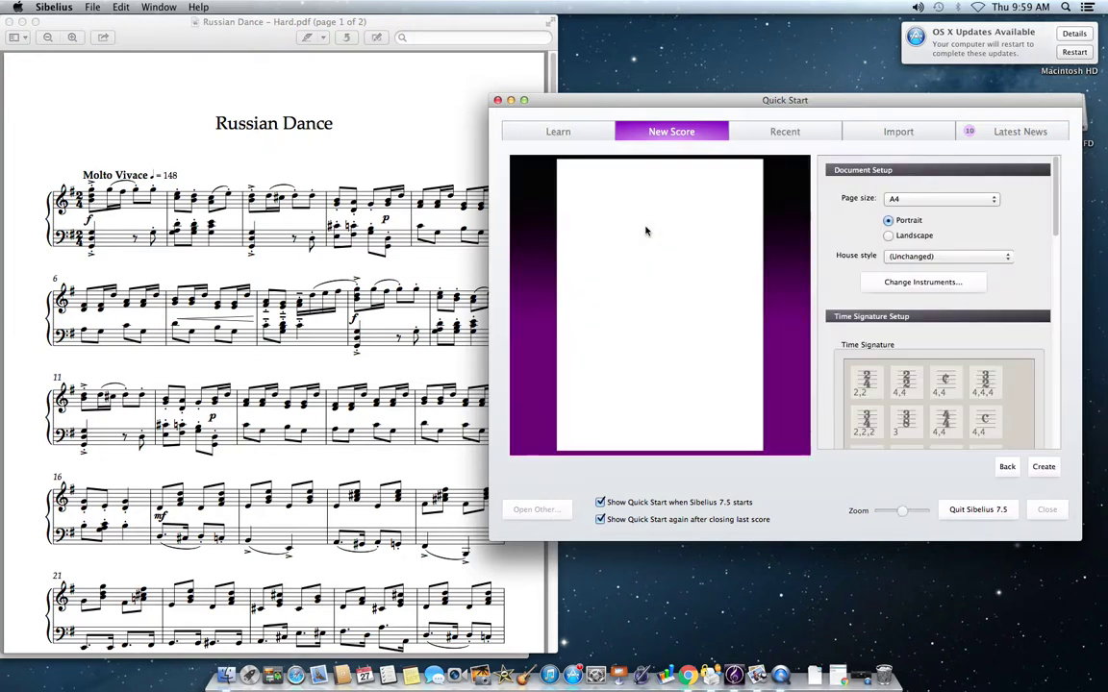
# Add Piano as the score's instrument and choose a 2/4 time signature.
pyautogui.click(945, 285)
pyautogui.click(817, 159)
pyautogui.click(1025, 488)
pyautogui.scroll(-3, 1058, 260)
pyautogui.scroll(-2, 1063, 260)
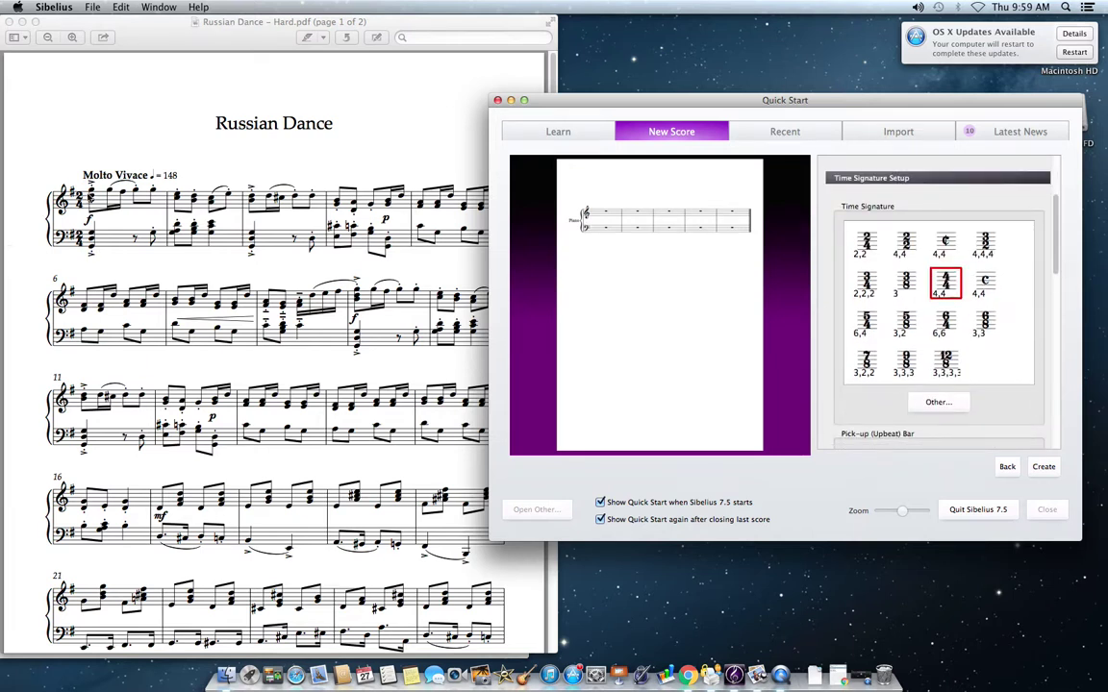
pyautogui.click(865, 244)
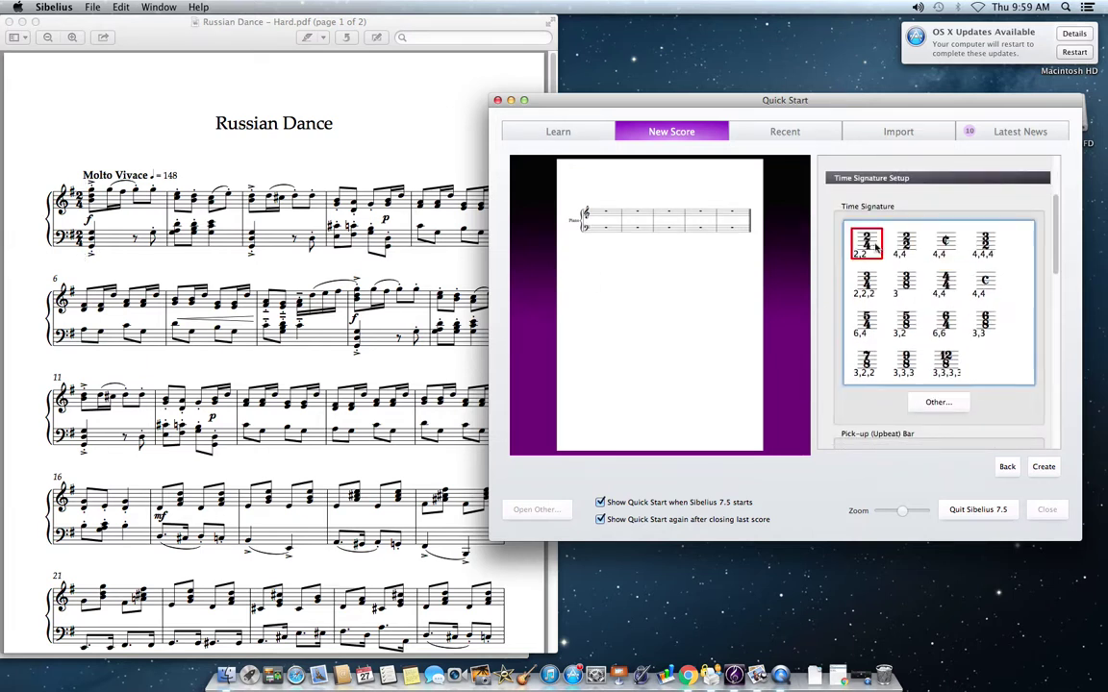
# Set the tempo text to 'Molto vivace' with a metronome mark of 148.
pyautogui.scroll(-2, 1057, 255)
pyautogui.scroll(-3, 1057, 254)
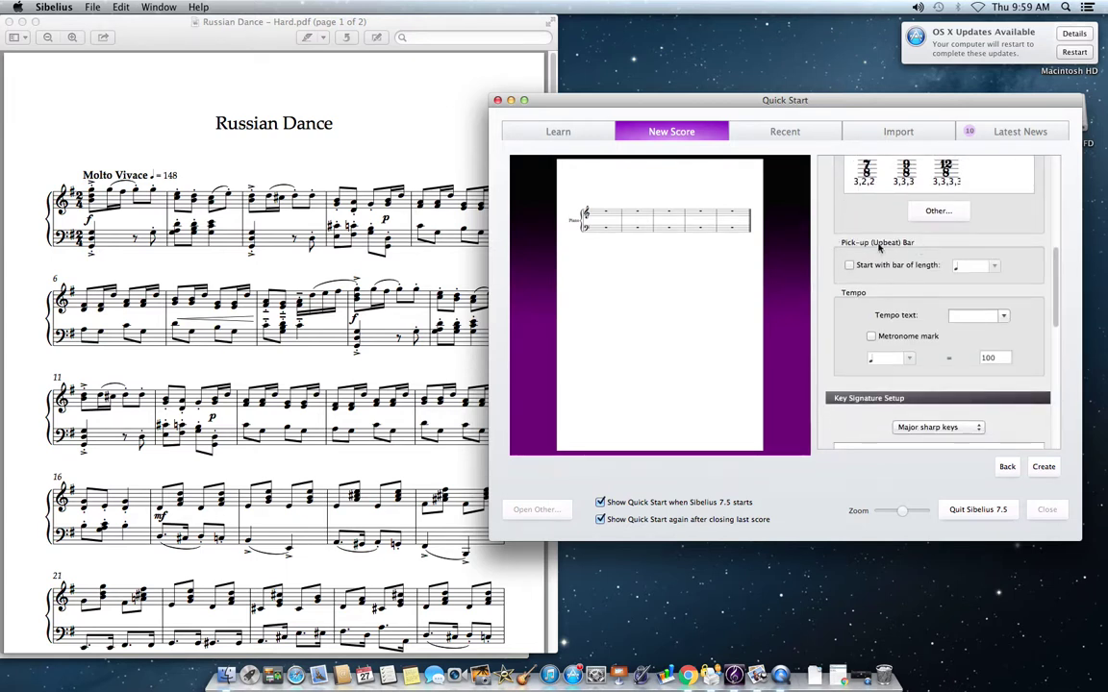
pyautogui.scroll(-3, 1057, 270)
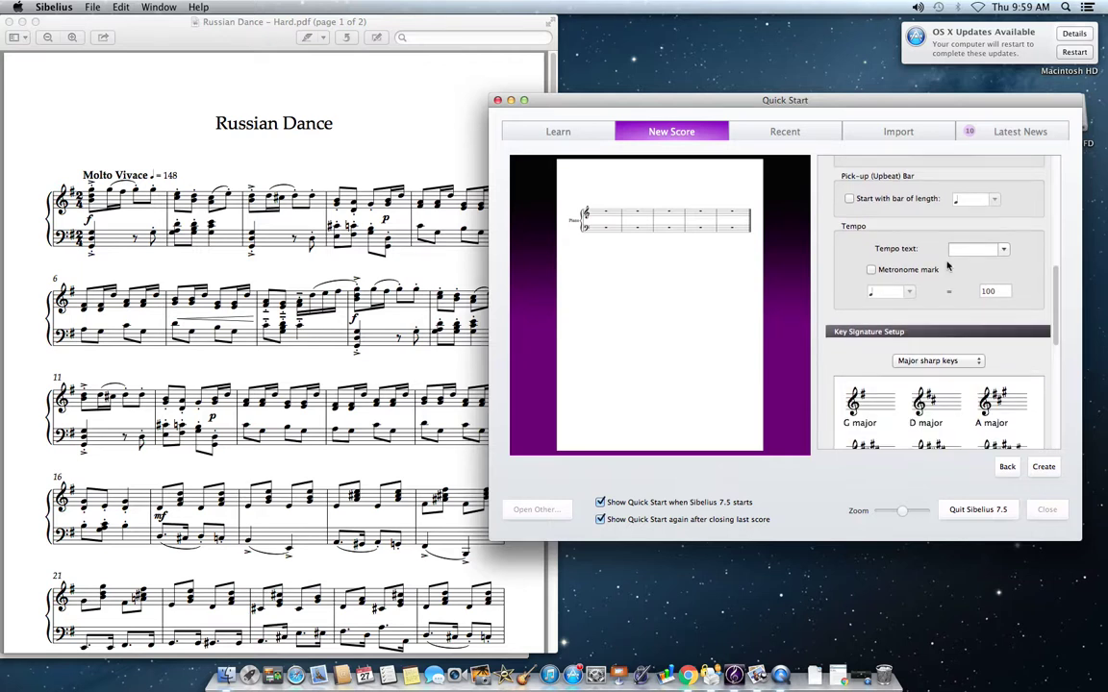
pyautogui.click(972, 250)
pyautogui.write('Molto vivace')
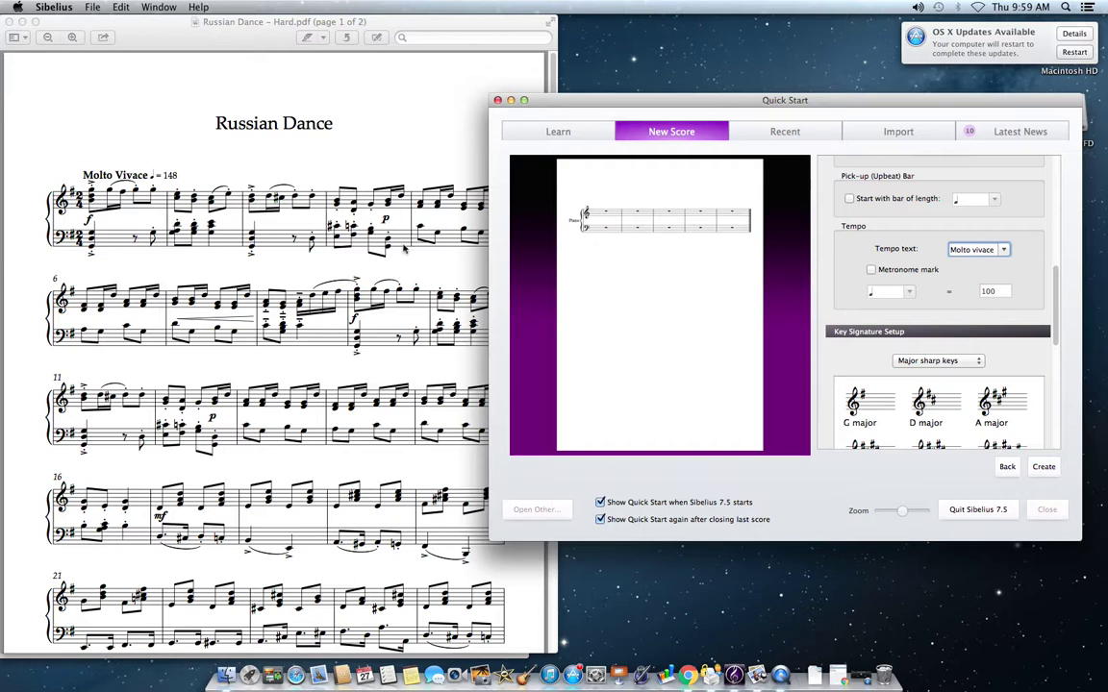
pyautogui.click(871, 270)
pyautogui.click(893, 295)
pyautogui.press('Tab')
pyautogui.write('148')
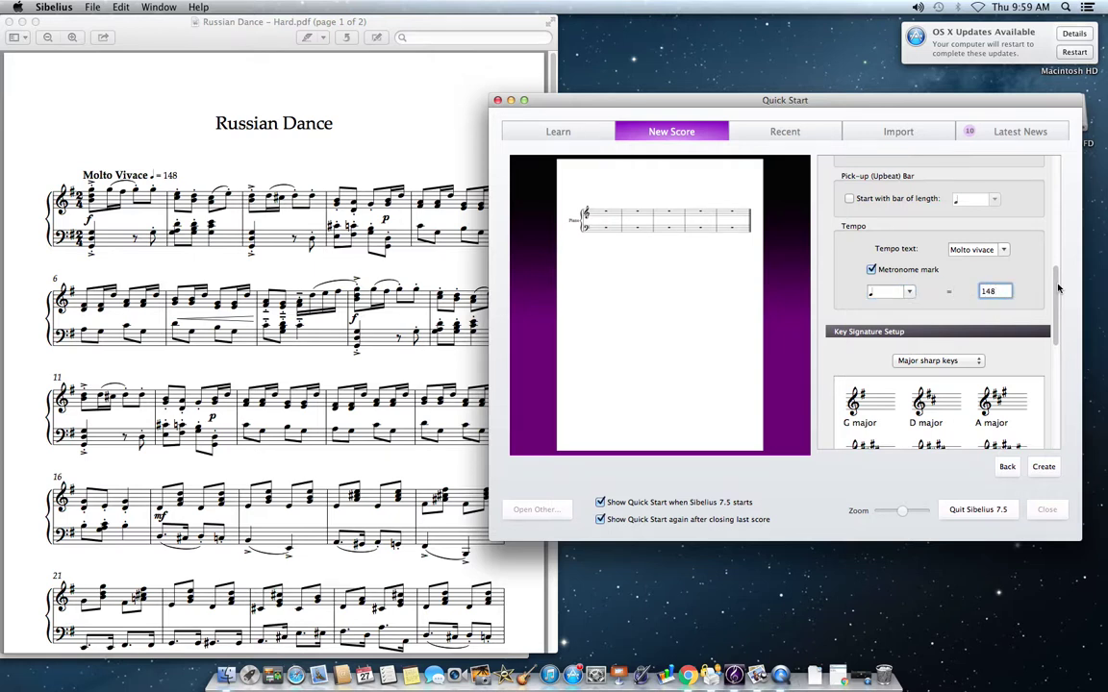
pyautogui.scroll(-5, 1055, 291)
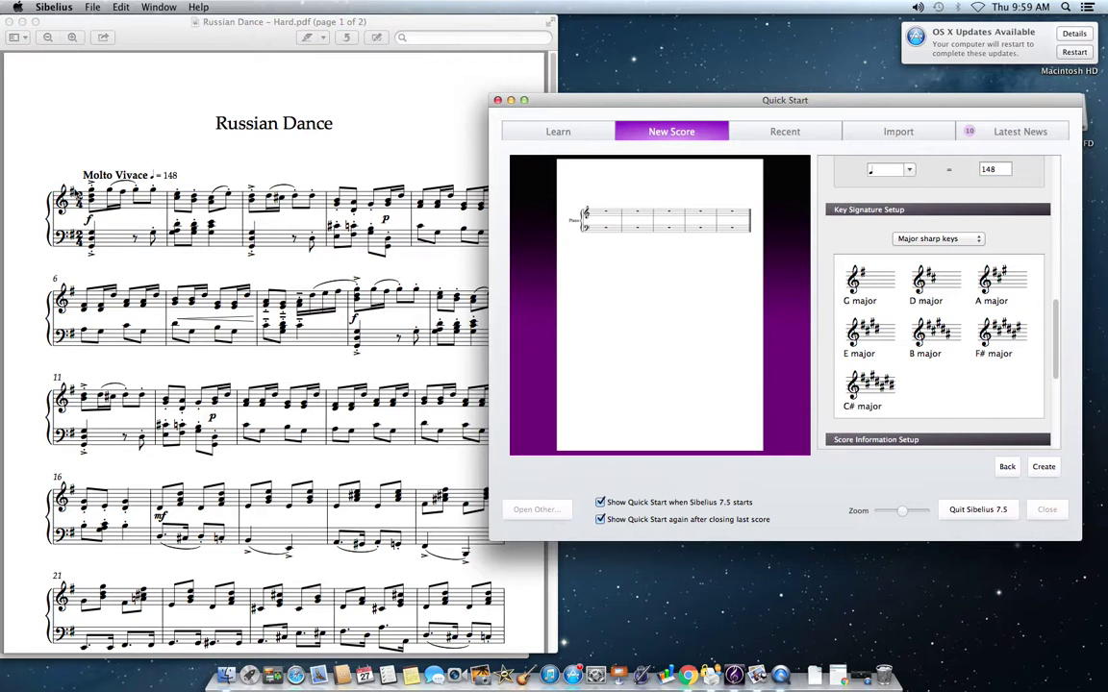
# Choose G major, enter title 'Russian Dance' and composer 'Tchaikovsky', and create the score.
pyautogui.click(879, 283)
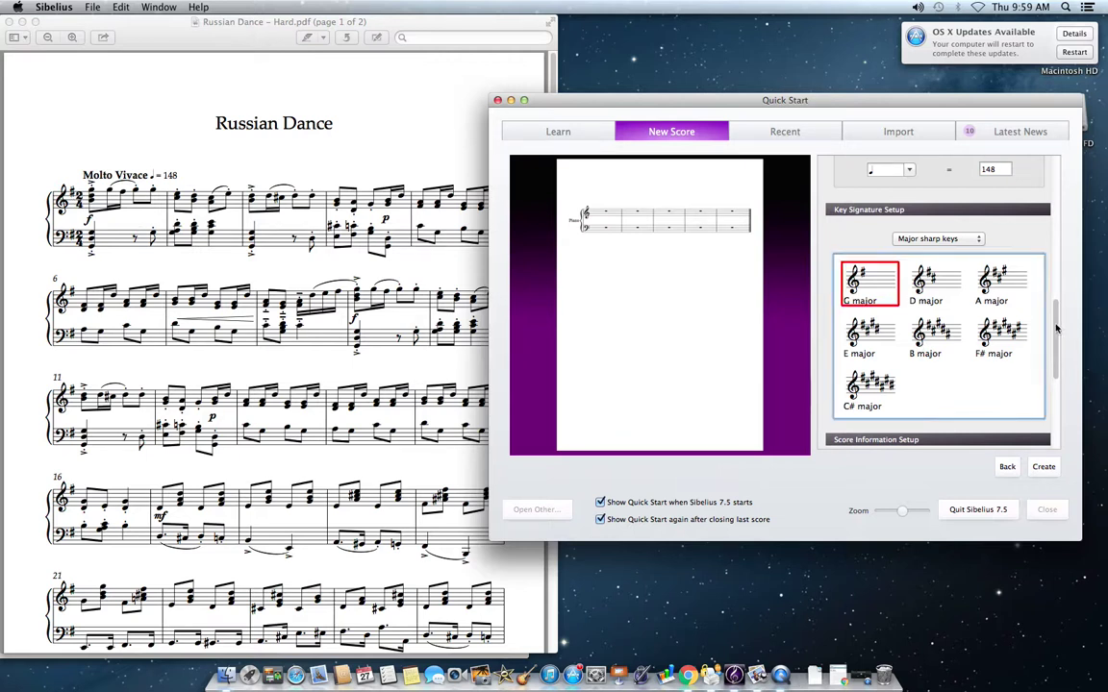
pyautogui.scroll(-7, 1057, 329)
pyautogui.click(959, 308)
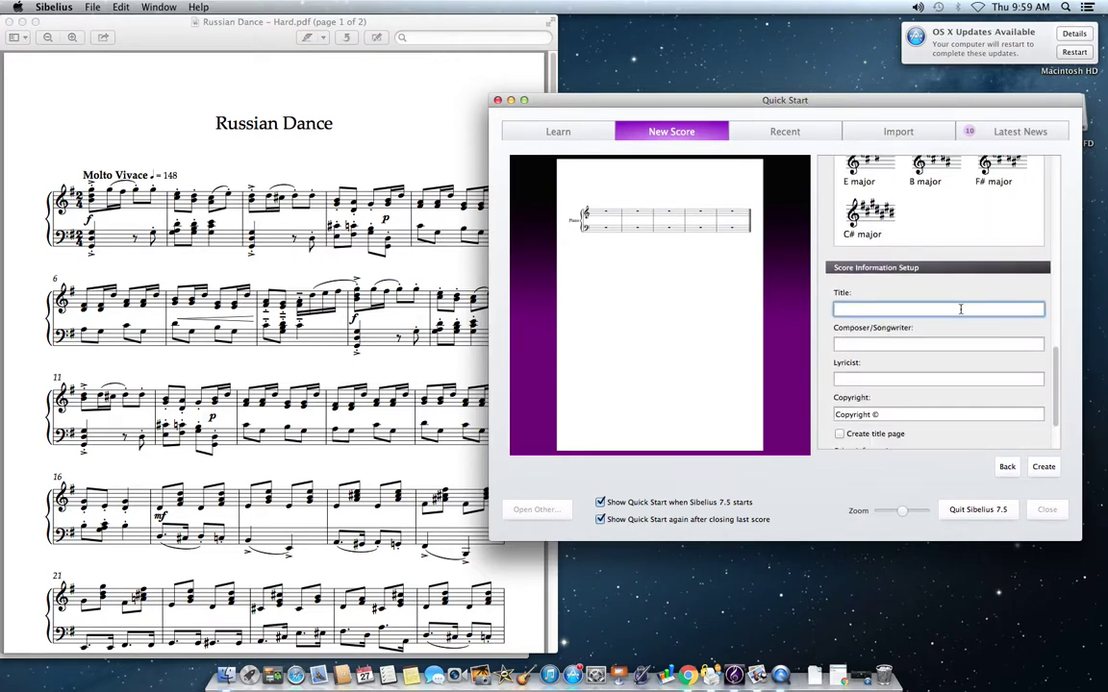
pyautogui.write('Russian Dance')
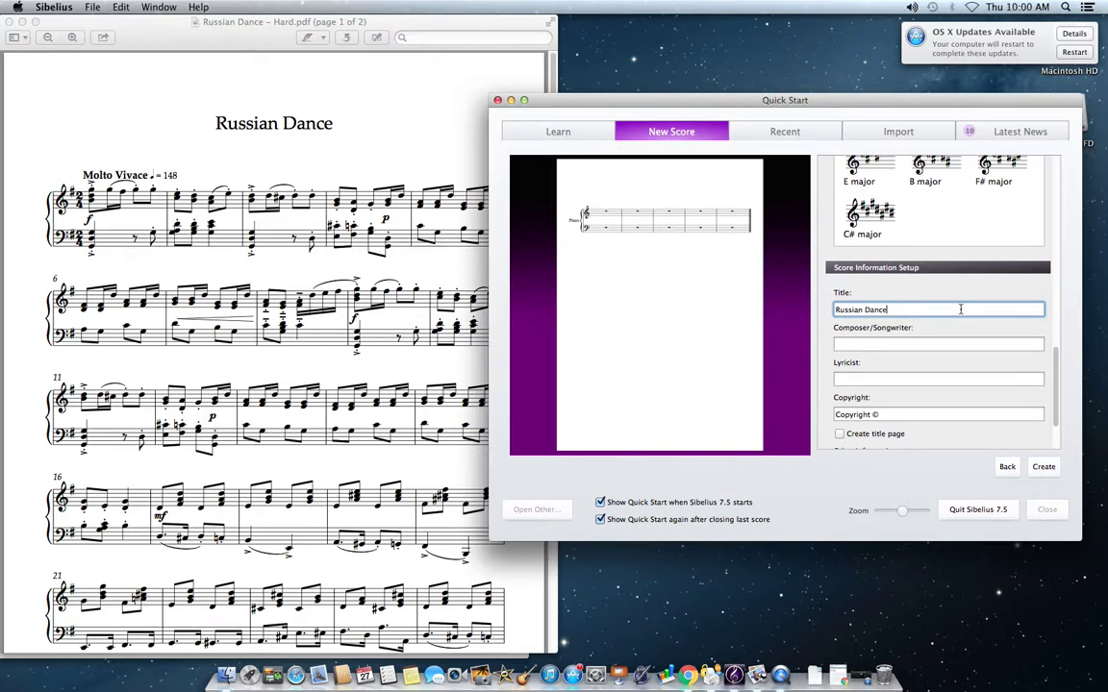
pyautogui.click(937, 344)
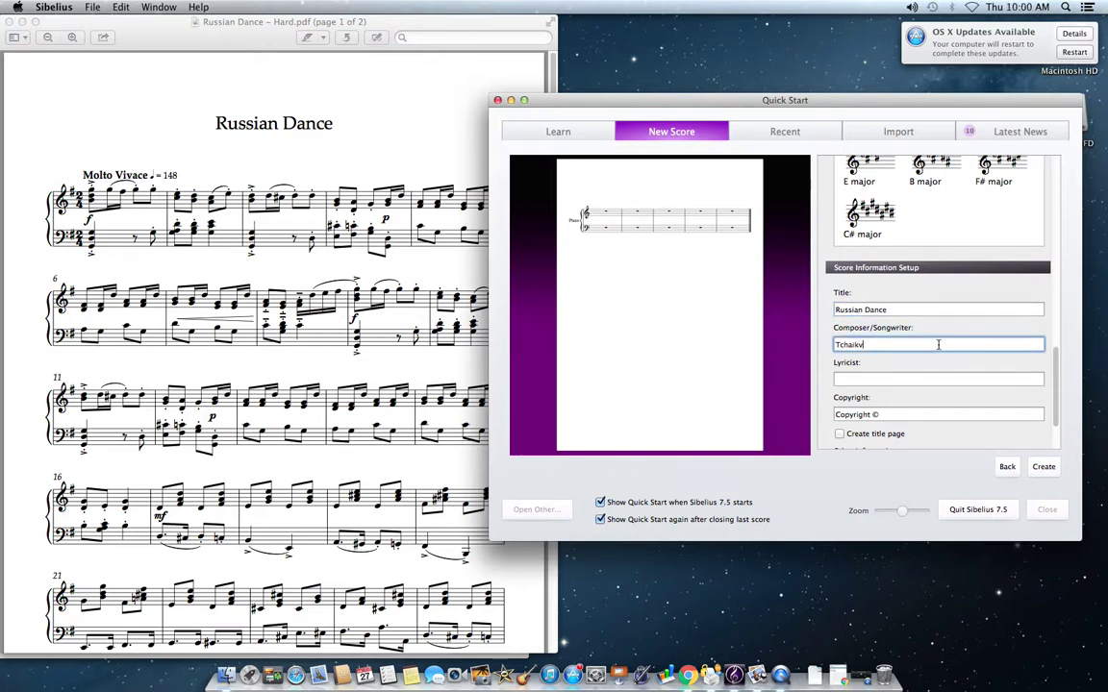
pyautogui.write('Tchaikovsky')
pyautogui.click(1034, 468)
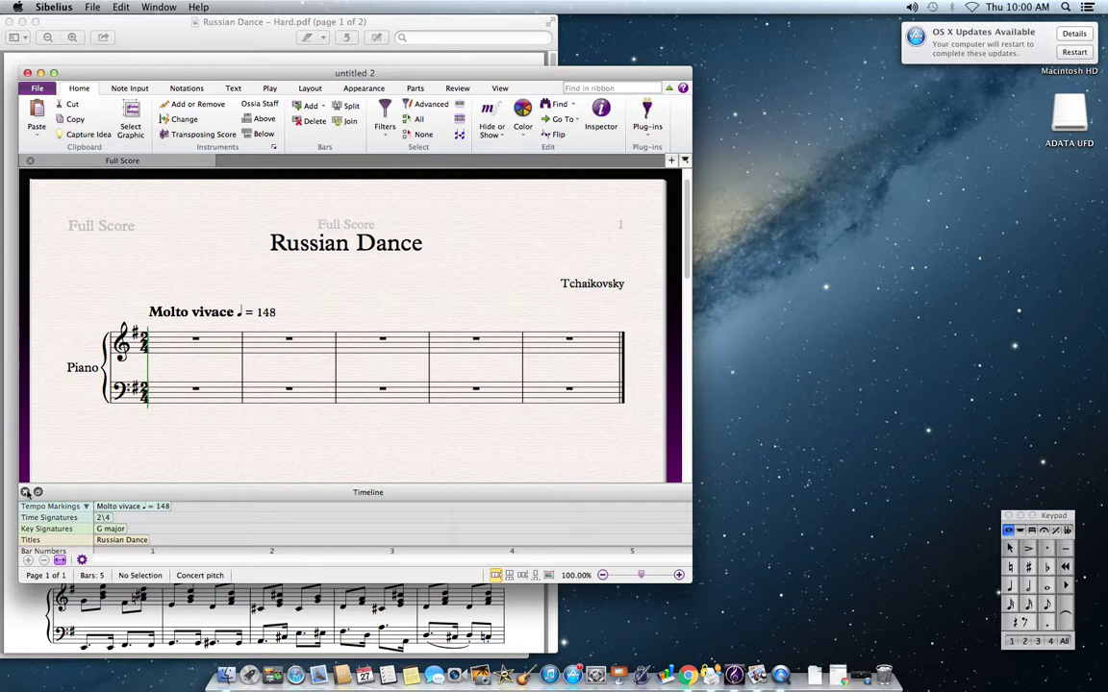
# Close the Timeline, move and resize the score window to the right half, and dock the Keypad on it.
pyautogui.click(26, 492)
pyautogui.moveTo(109, 77); pyautogui.dragTo(528, 27)
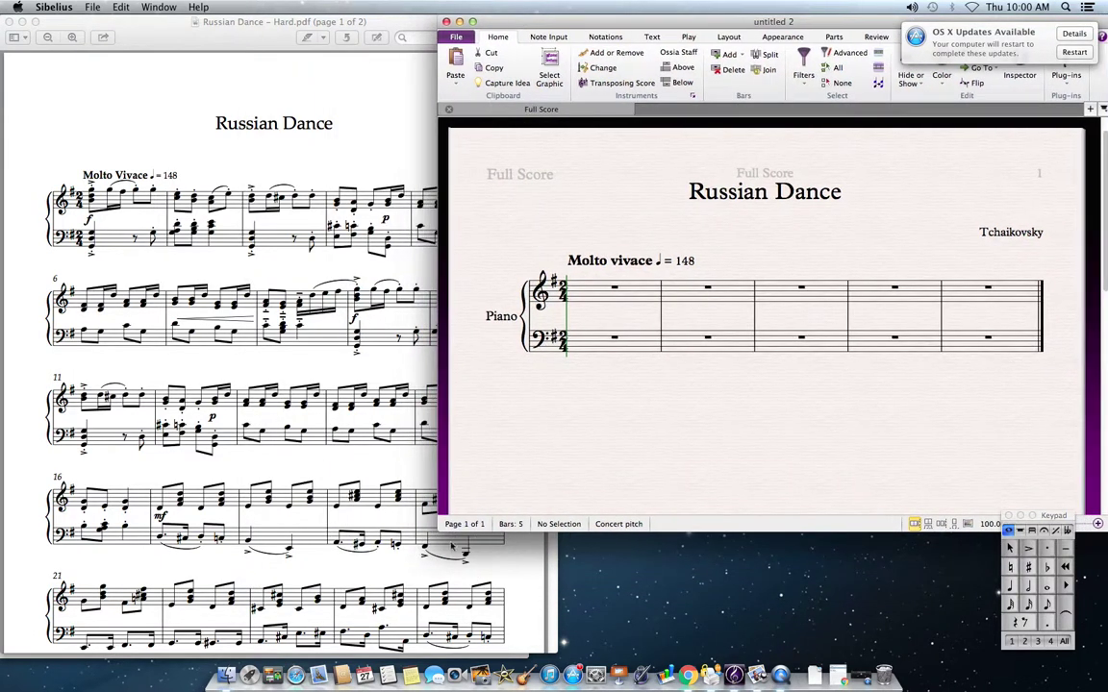
pyautogui.moveTo(445, 535); pyautogui.dragTo(555, 658)
pyautogui.moveTo(1057, 517); pyautogui.dragTo(1038, 469)
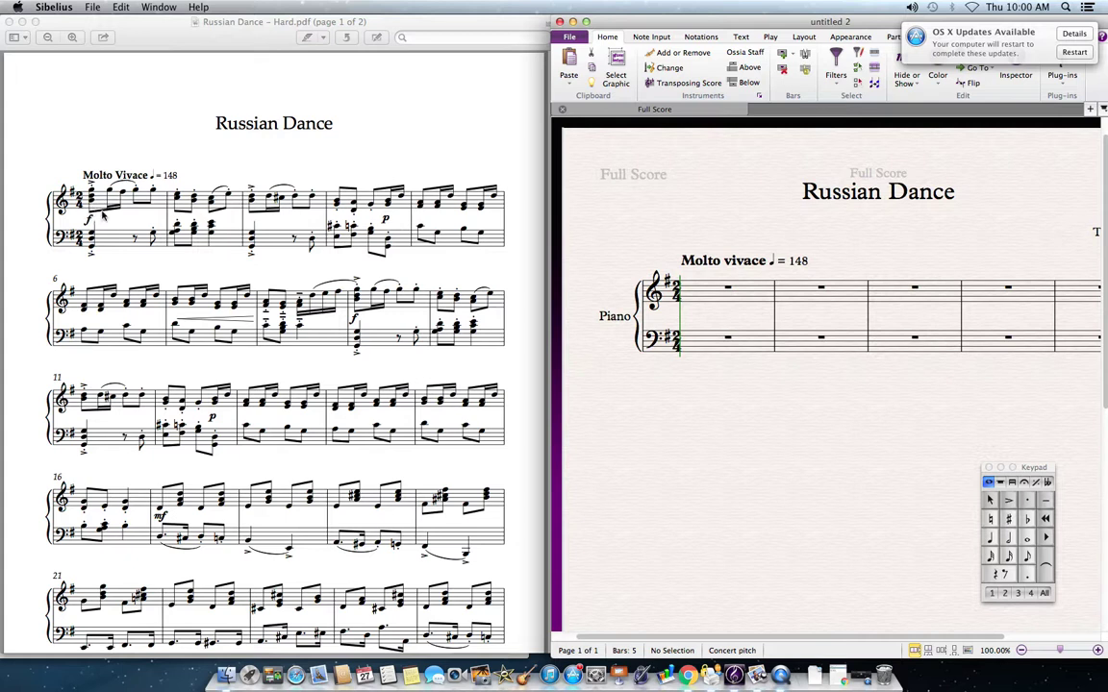
# Enter a D5–B4 eighth-note chord at the start of bar 1 in the treble staff.
pyautogui.click(1027, 558)
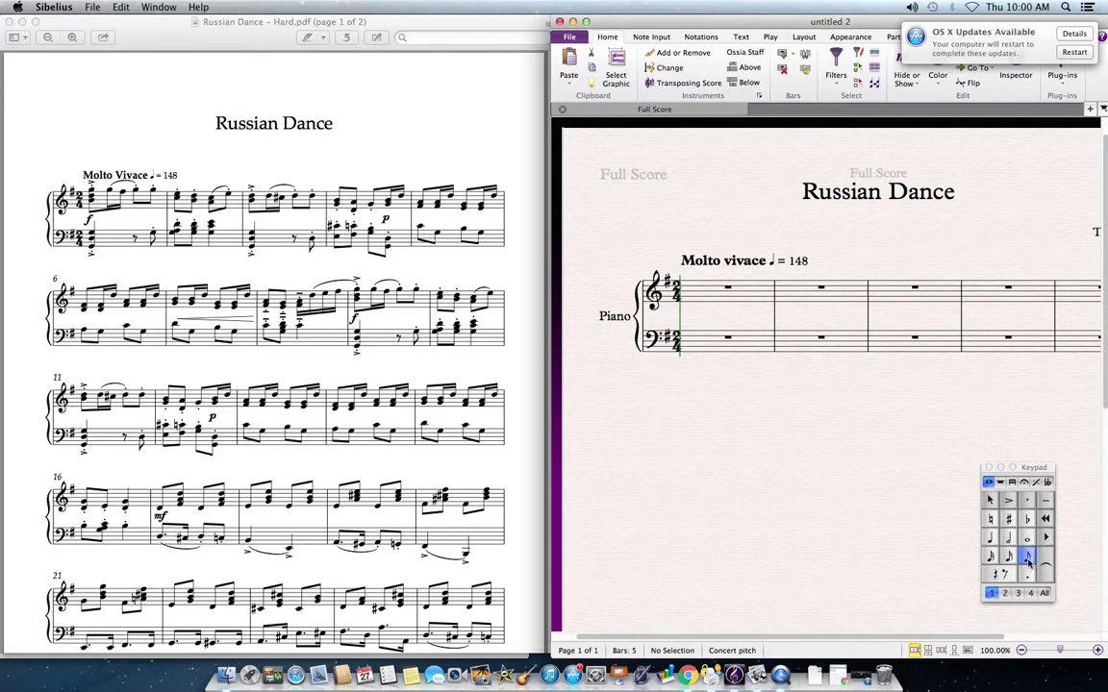
pyautogui.click(702, 282)
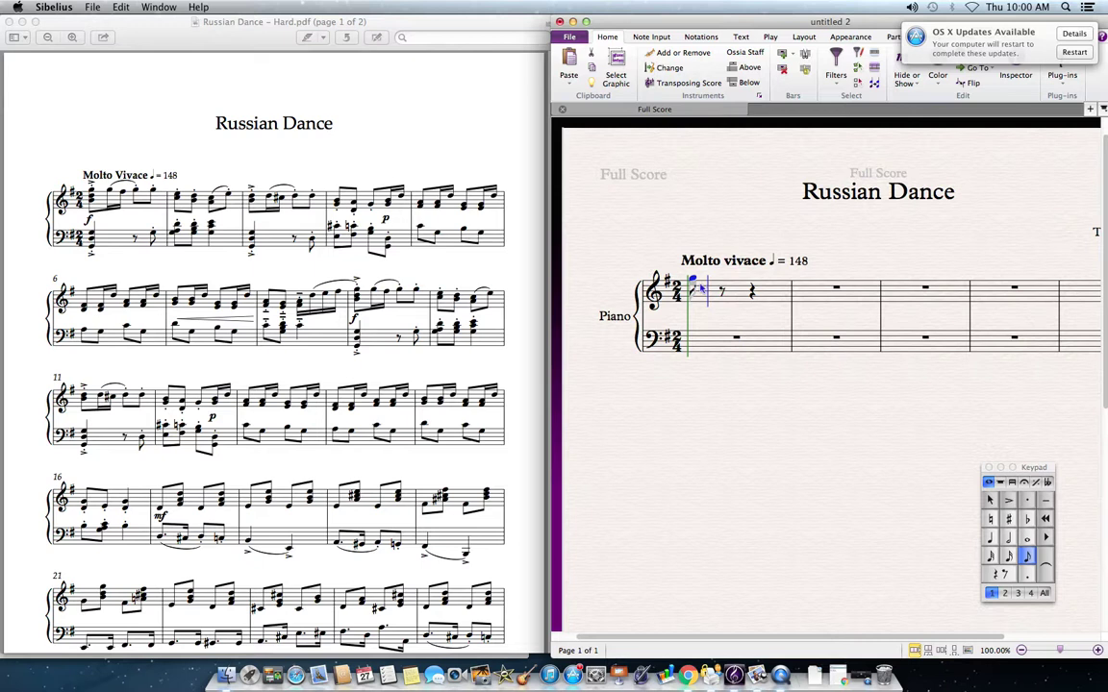
pyautogui.click(698, 282)
pyautogui.click(695, 286)
pyautogui.click(695, 287)
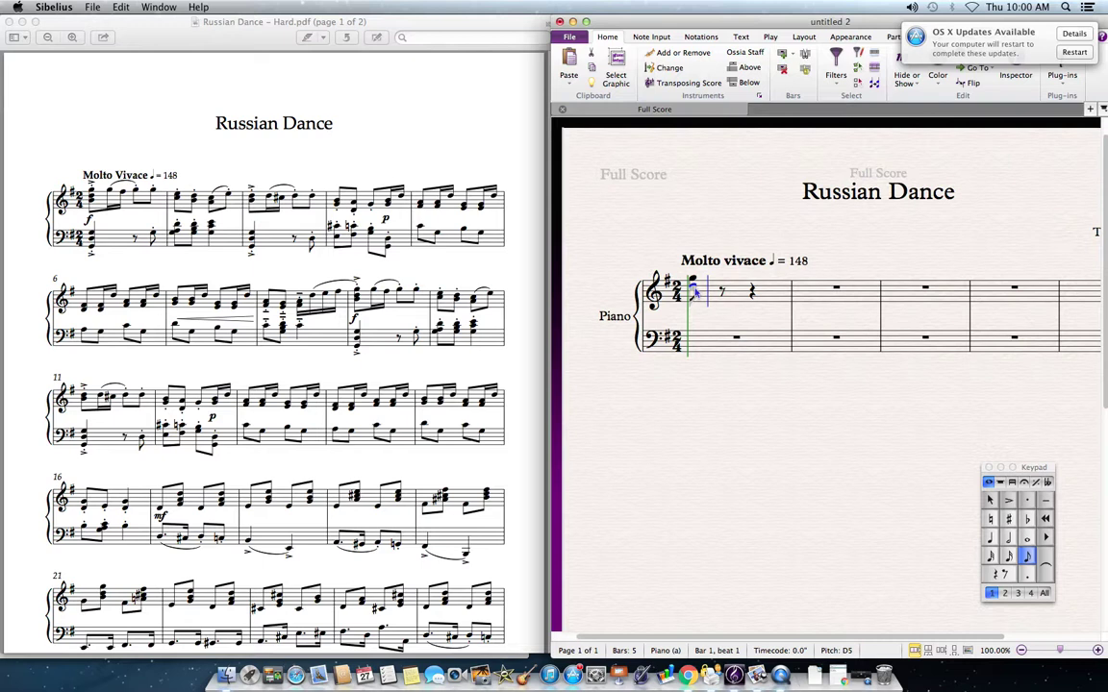
pyautogui.click(694, 292)
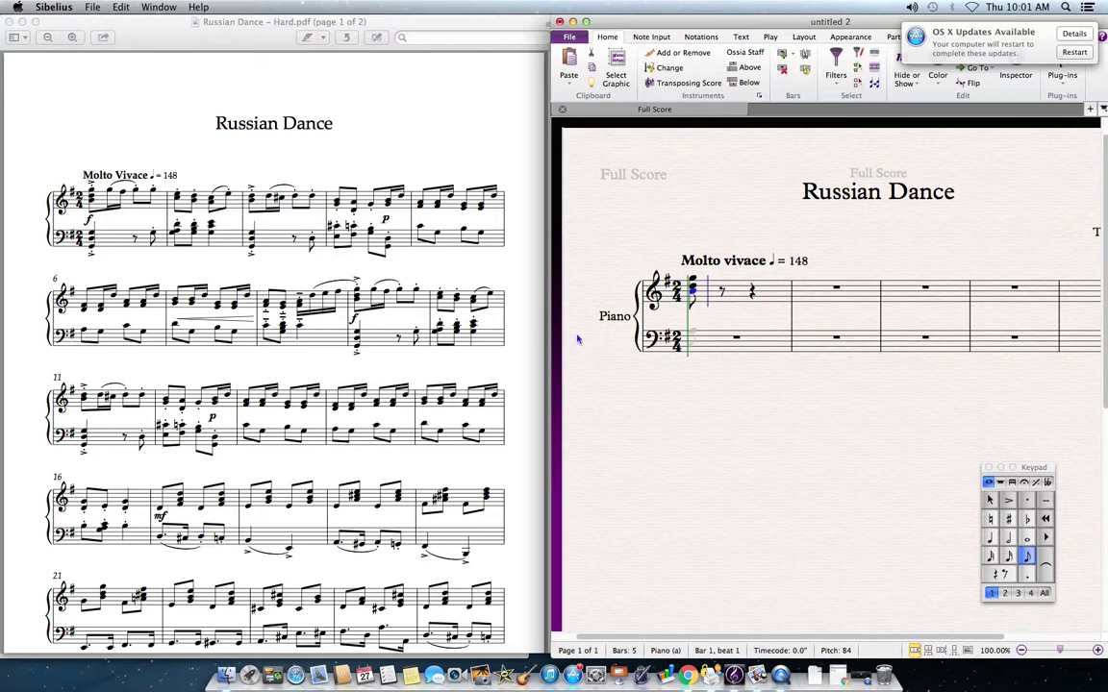
pyautogui.click(1009, 558)
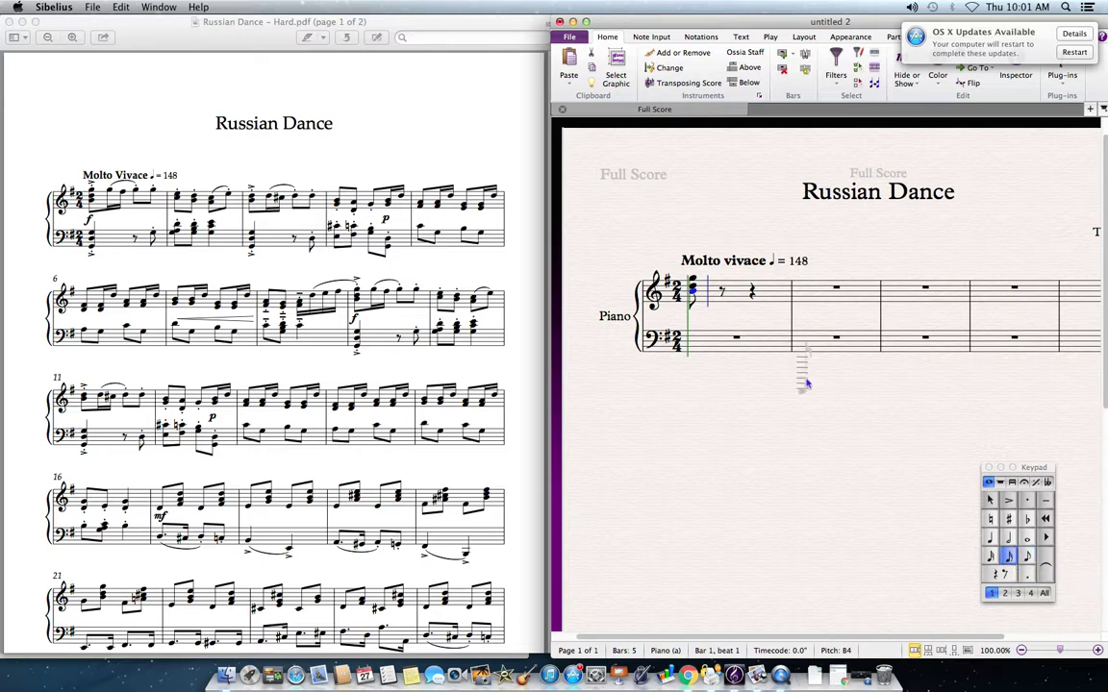
# Finish bar 1 with G5 and F#5 sixteenths followed by two eighth notes.
pyautogui.click(724, 283)
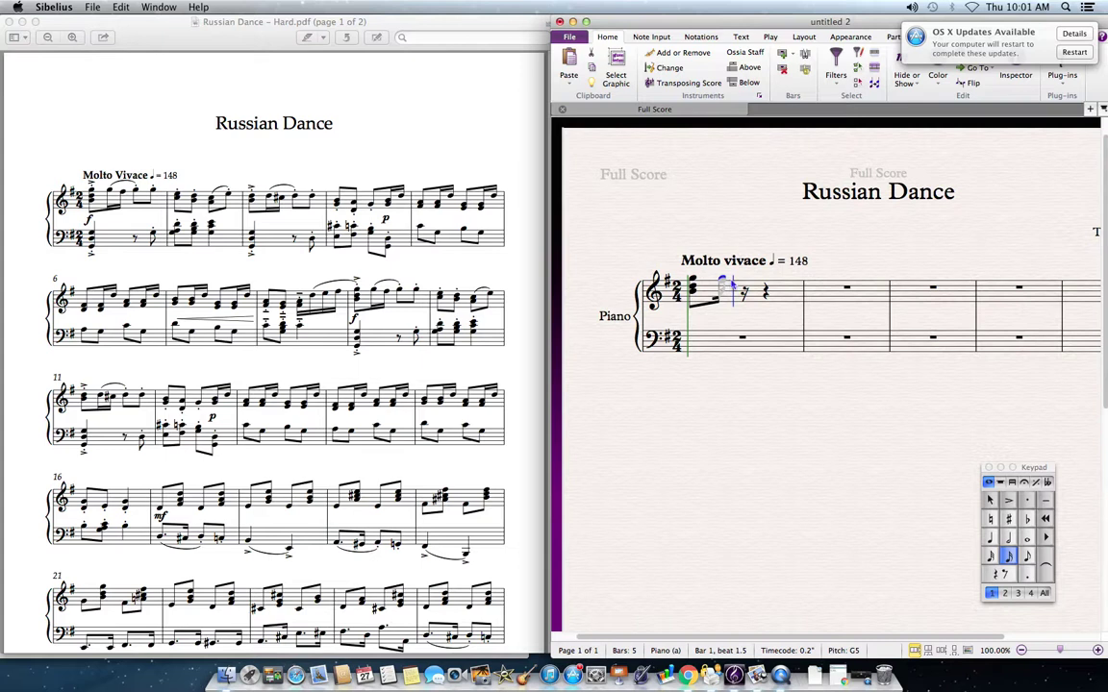
pyautogui.click(743, 283)
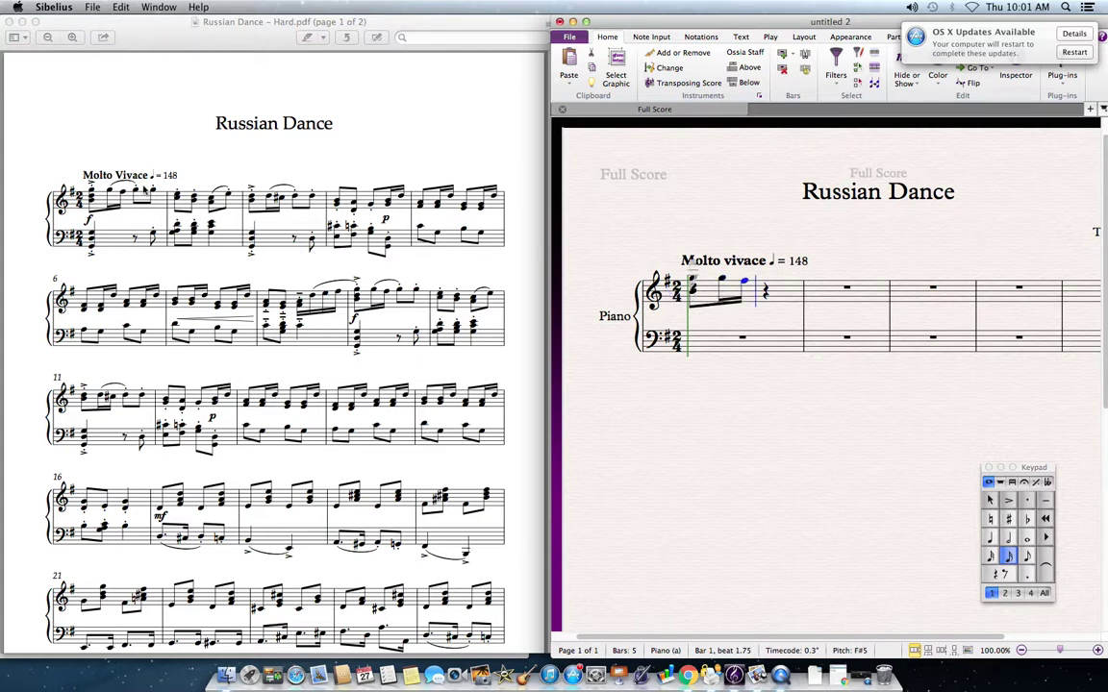
pyautogui.click(1027, 558)
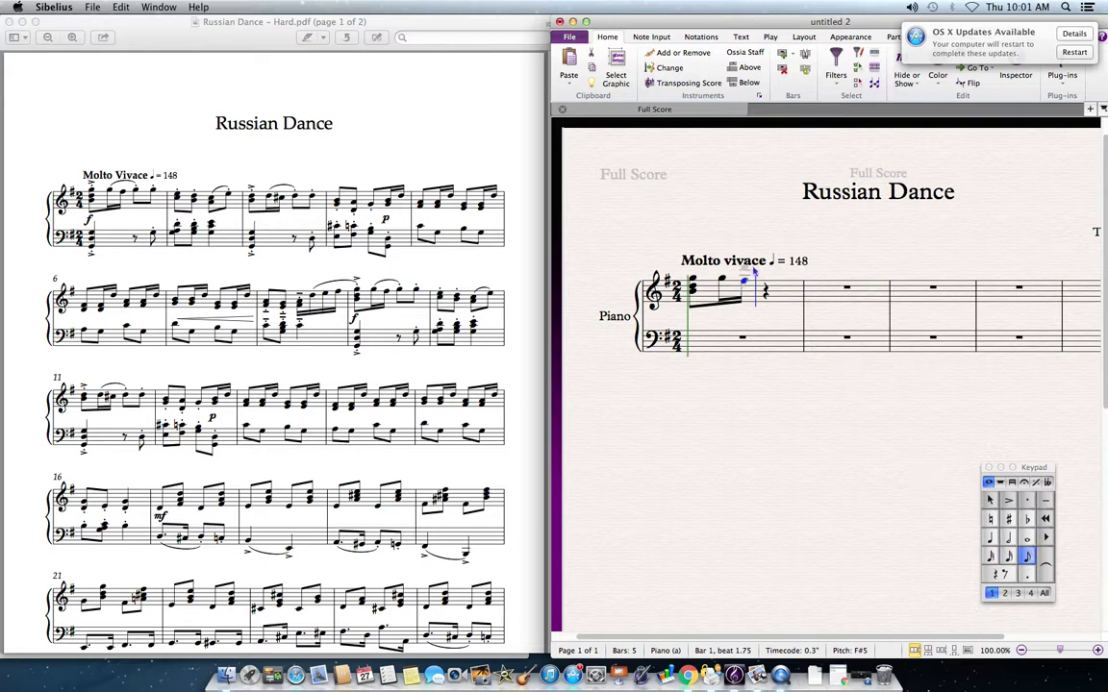
pyautogui.click(763, 279)
pyautogui.click(790, 280)
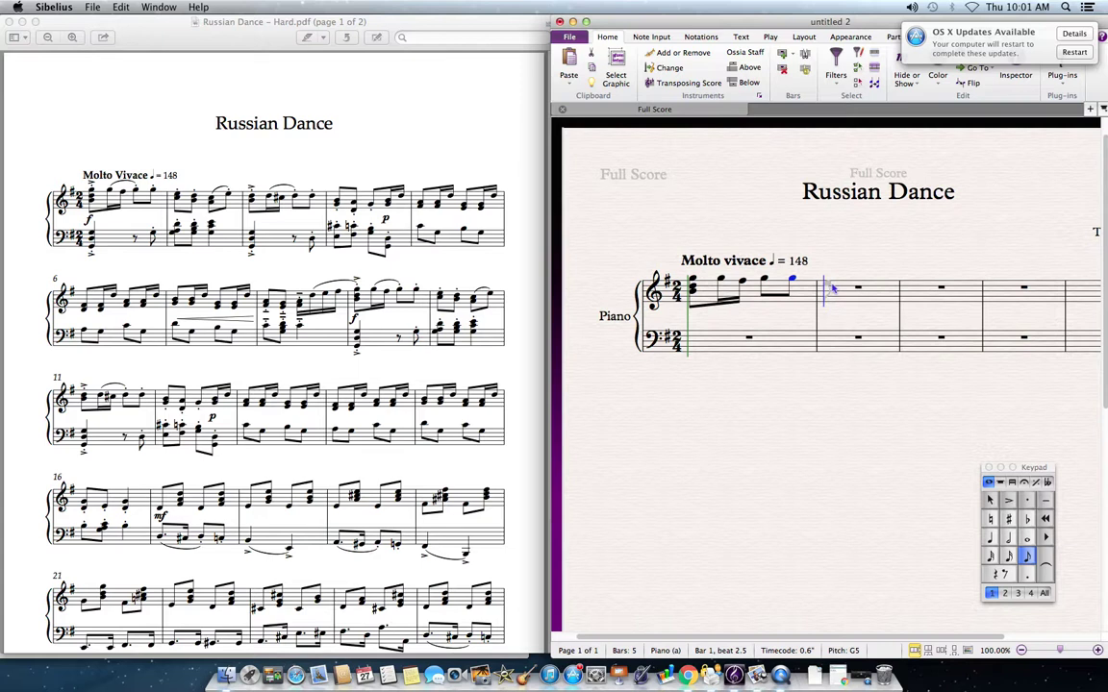
# Fill bar 2 with an E5–C5 chord, then D5, C5 and E5 eighths.
pyautogui.click(833, 289)
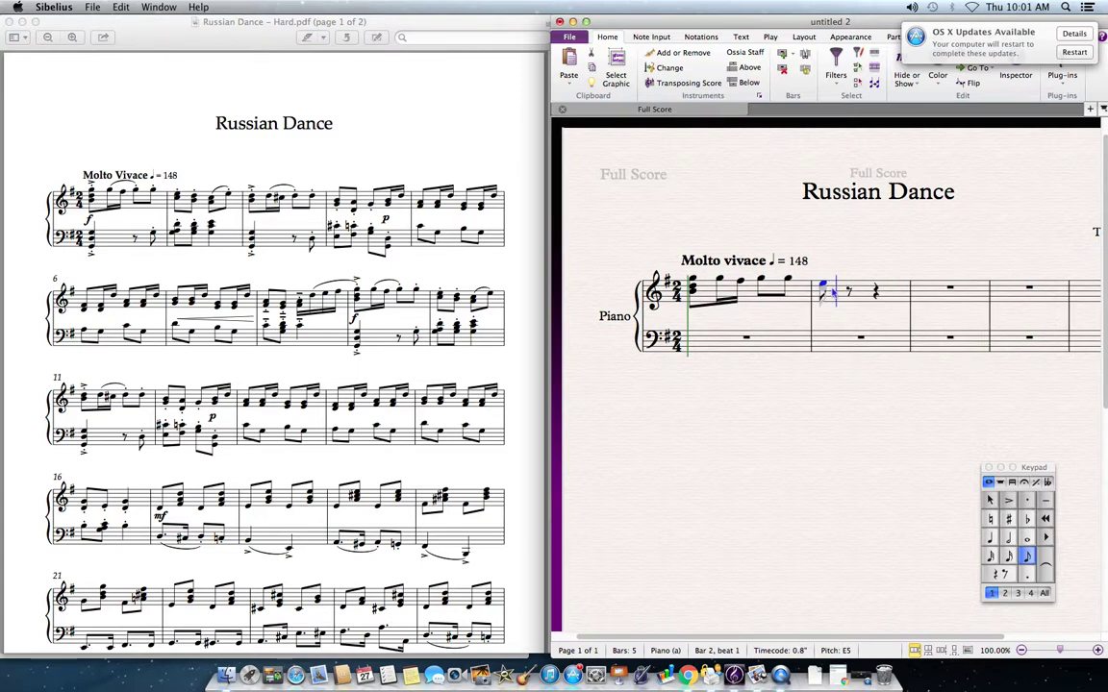
pyautogui.hotkey('shift', '3')
pyautogui.click(850, 291)
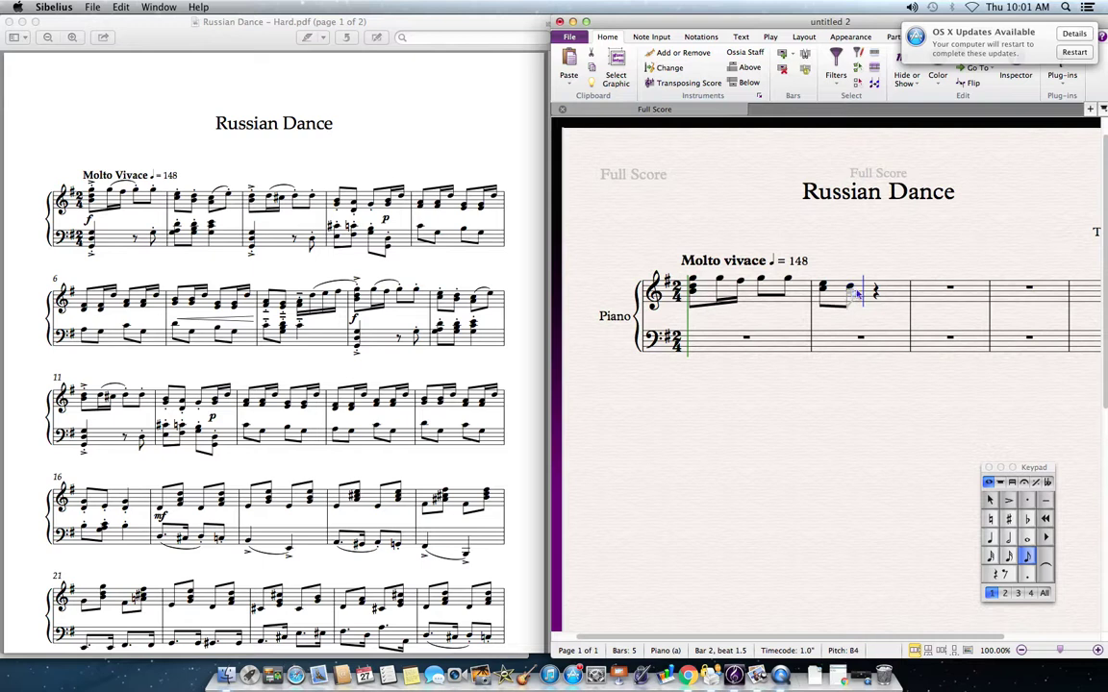
pyautogui.click(870, 294)
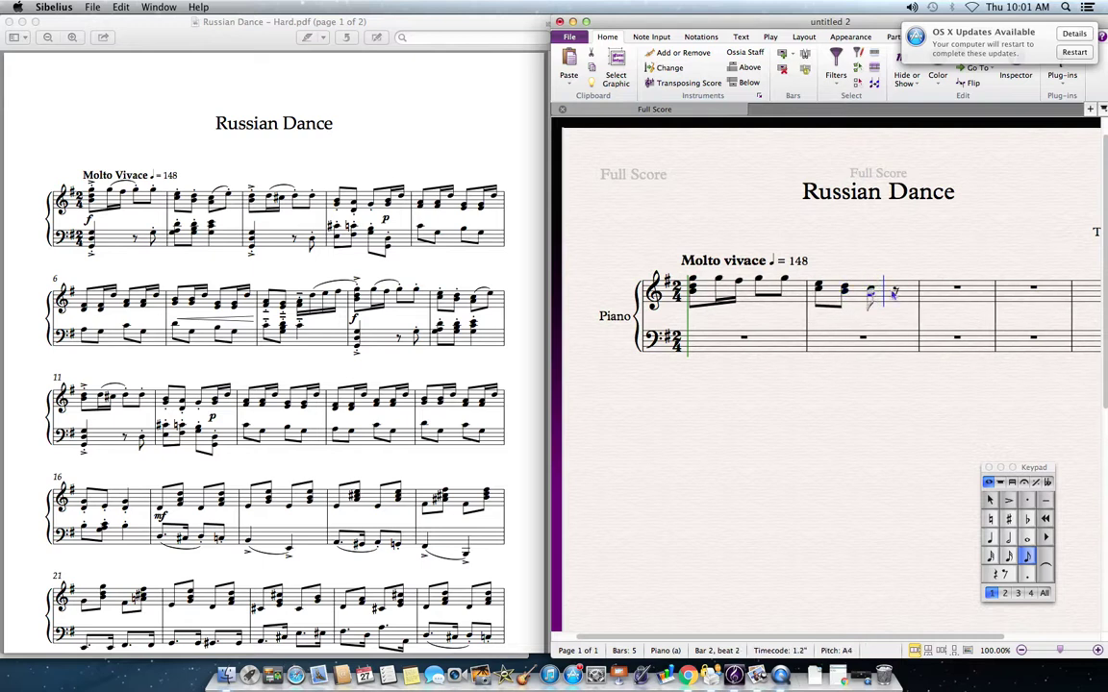
pyautogui.click(899, 288)
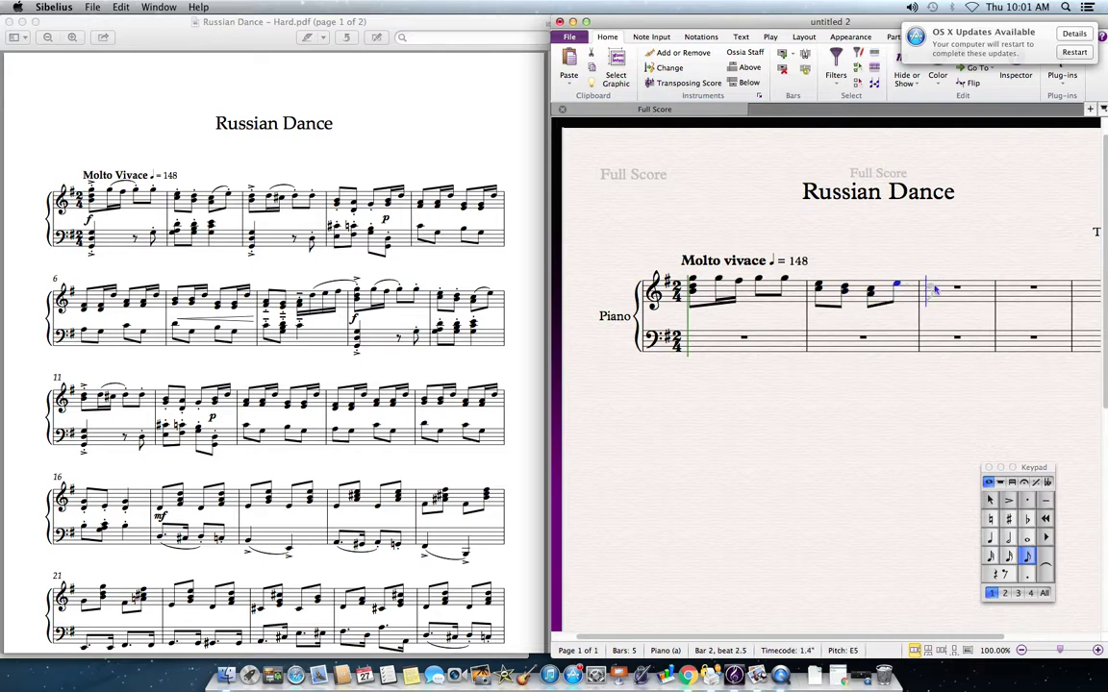
# Fill bar 3 with a D5–B4 chord, D5 and C#5 sixteenths, and a D5 eighth.
pyautogui.click(925, 291)
pyautogui.keyDown('super'); pyautogui.click(924, 295); pyautogui.keyUp('super')
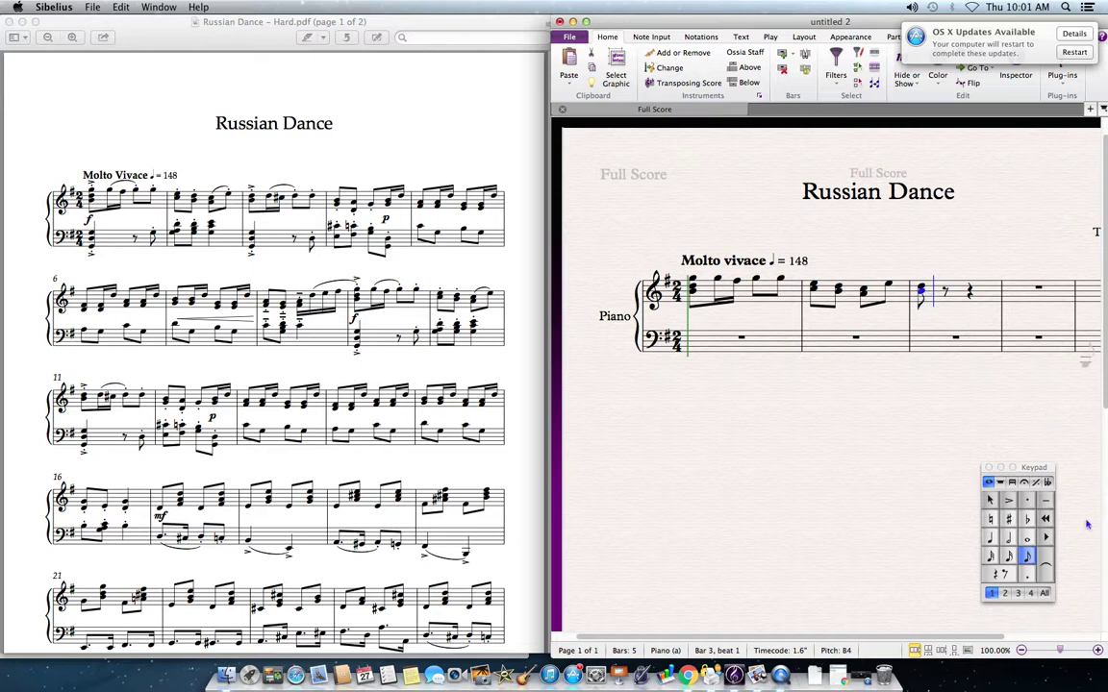
pyautogui.click(1010, 557)
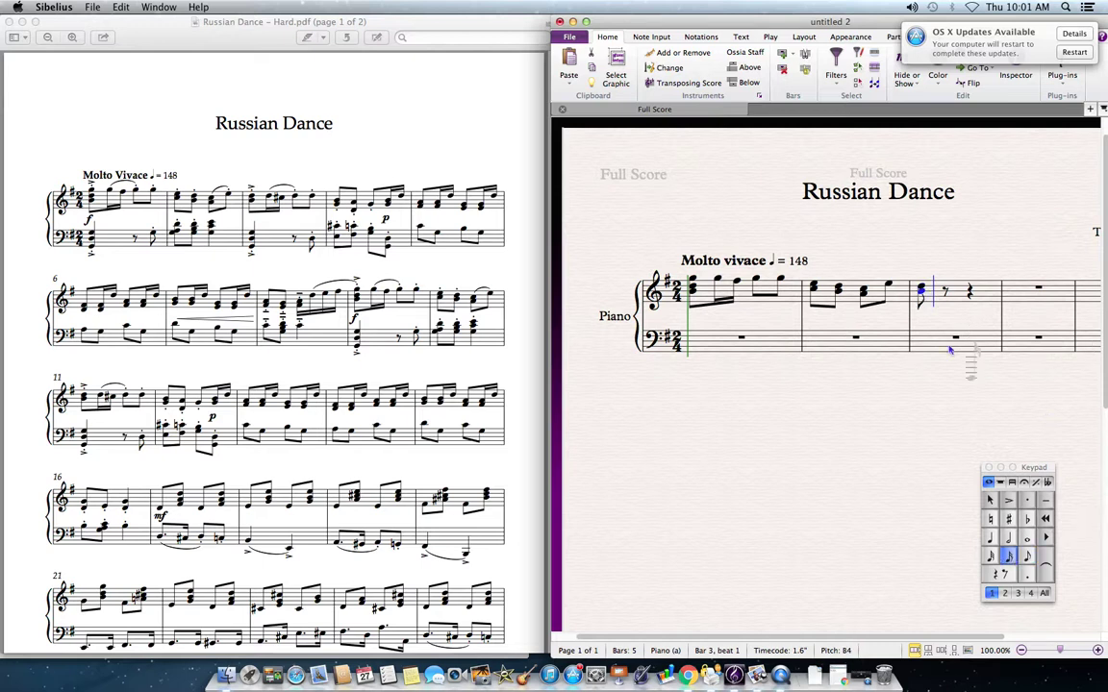
pyautogui.click(947, 289)
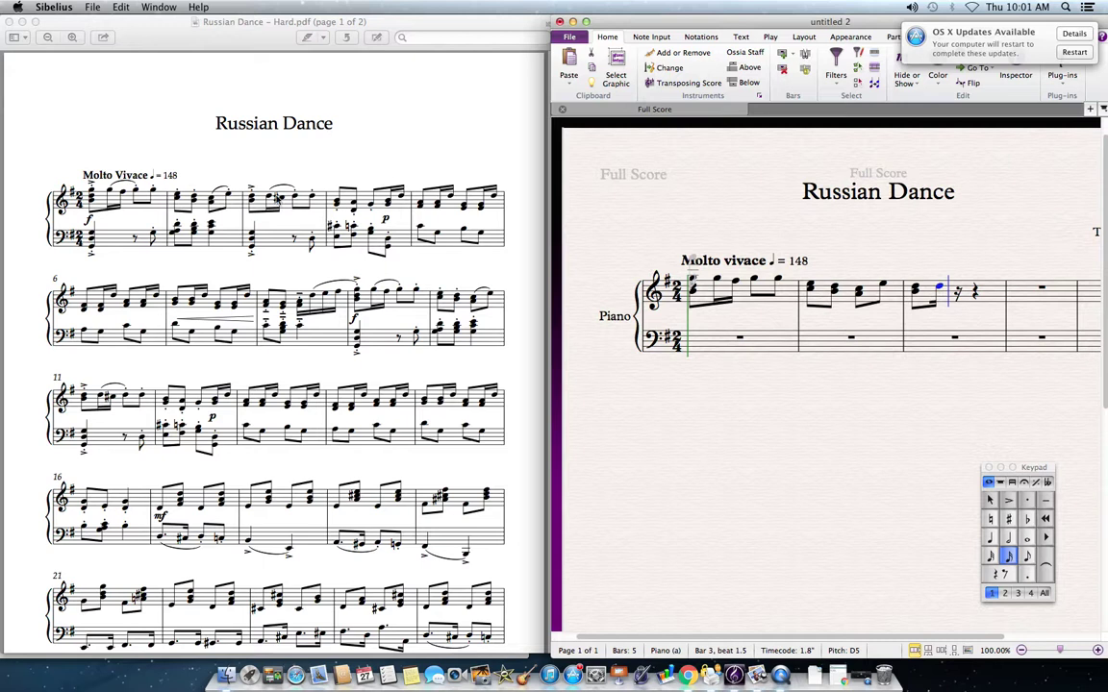
pyautogui.click(1008, 519)
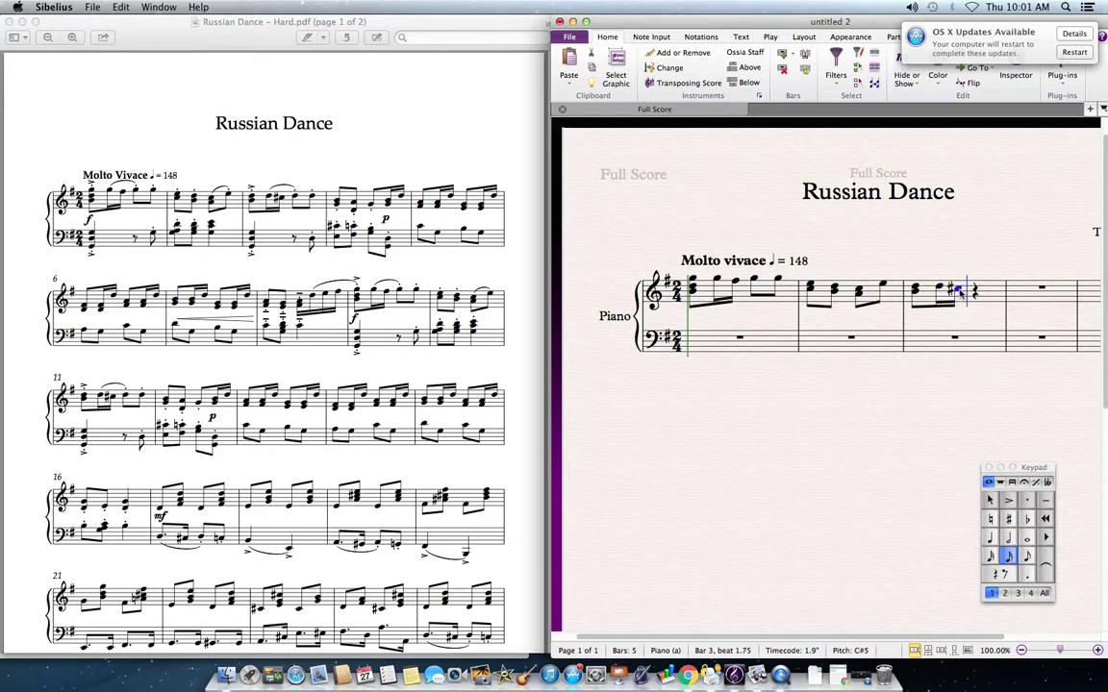
pyautogui.press('c')
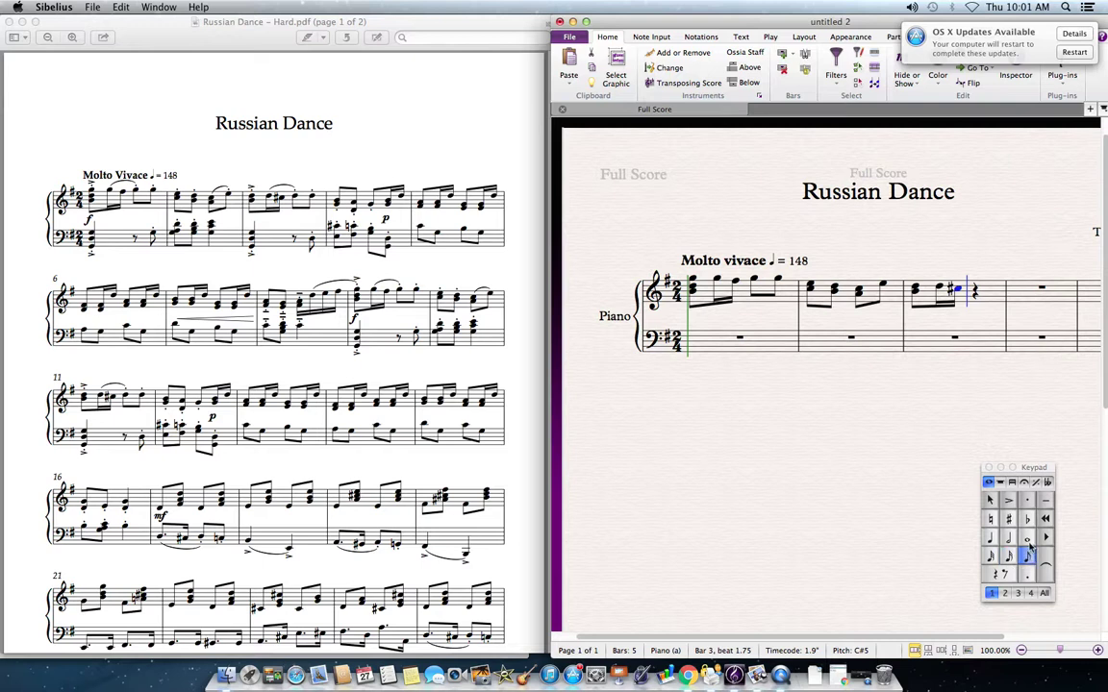
pyautogui.press('3')
pyautogui.press('d')
pyautogui.press('d')
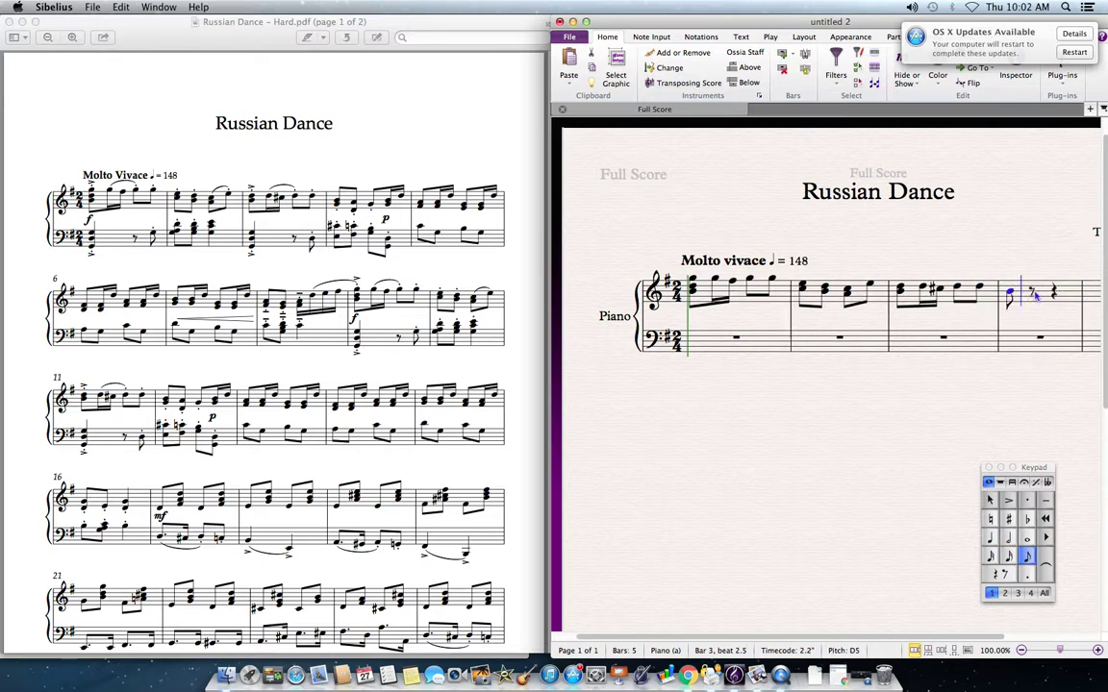
# Fill bar 4 with G4, D4, G4 eighths and G4, B4, D5 sixteenths.
pyautogui.press('g')
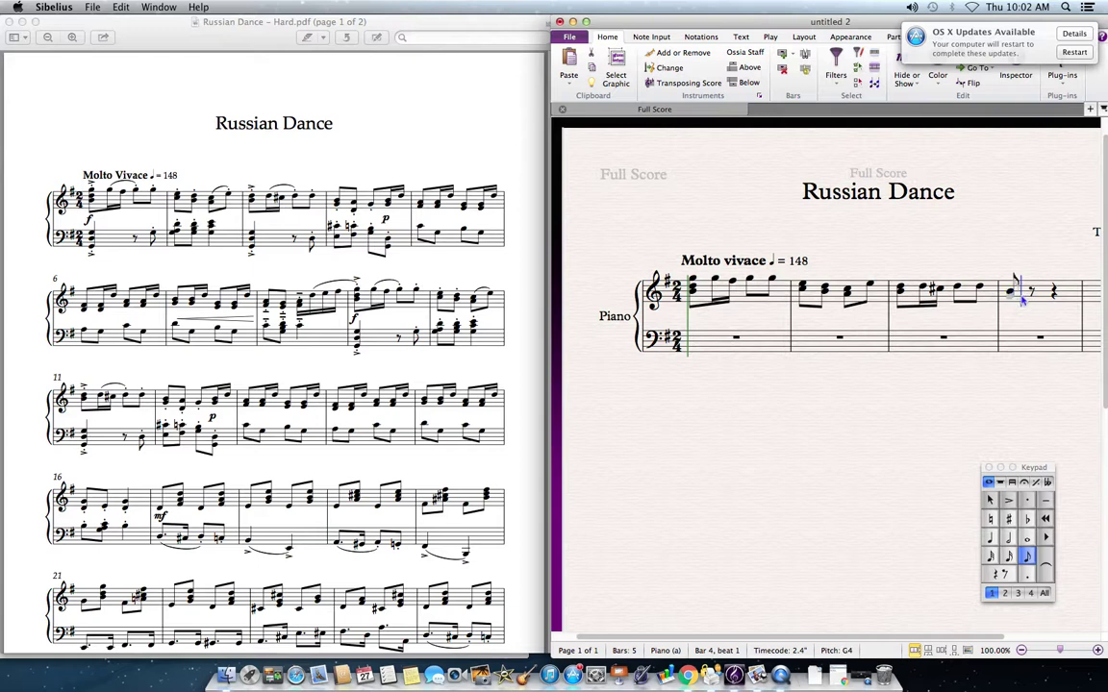
pyautogui.press('d')
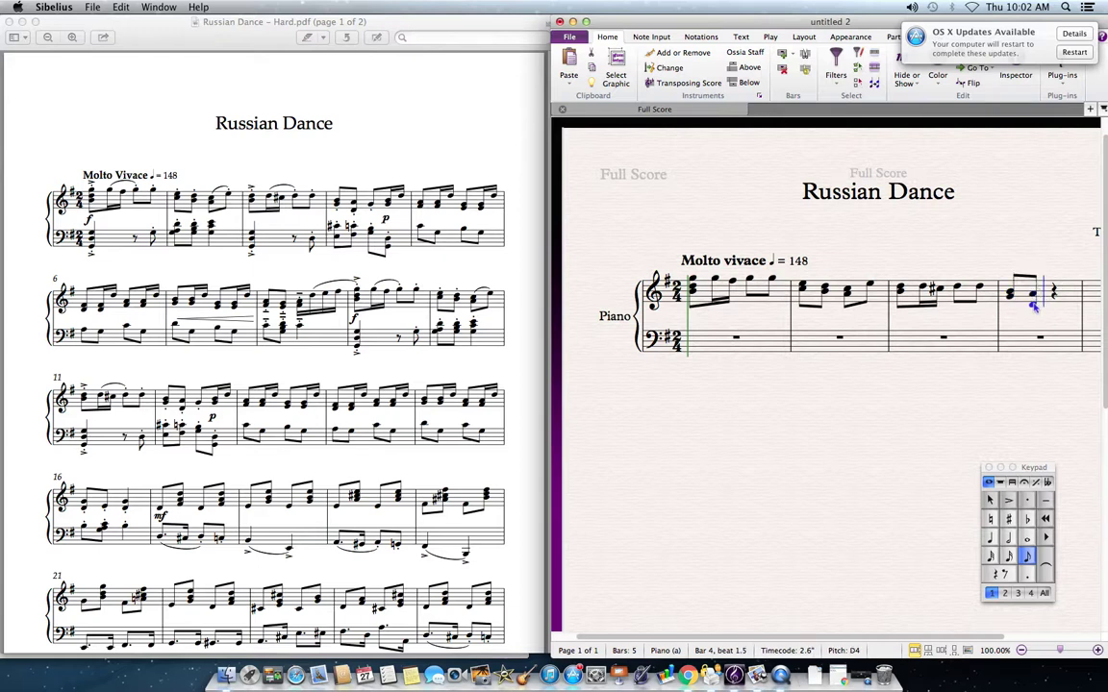
pyautogui.press('g')
pyautogui.press('2')
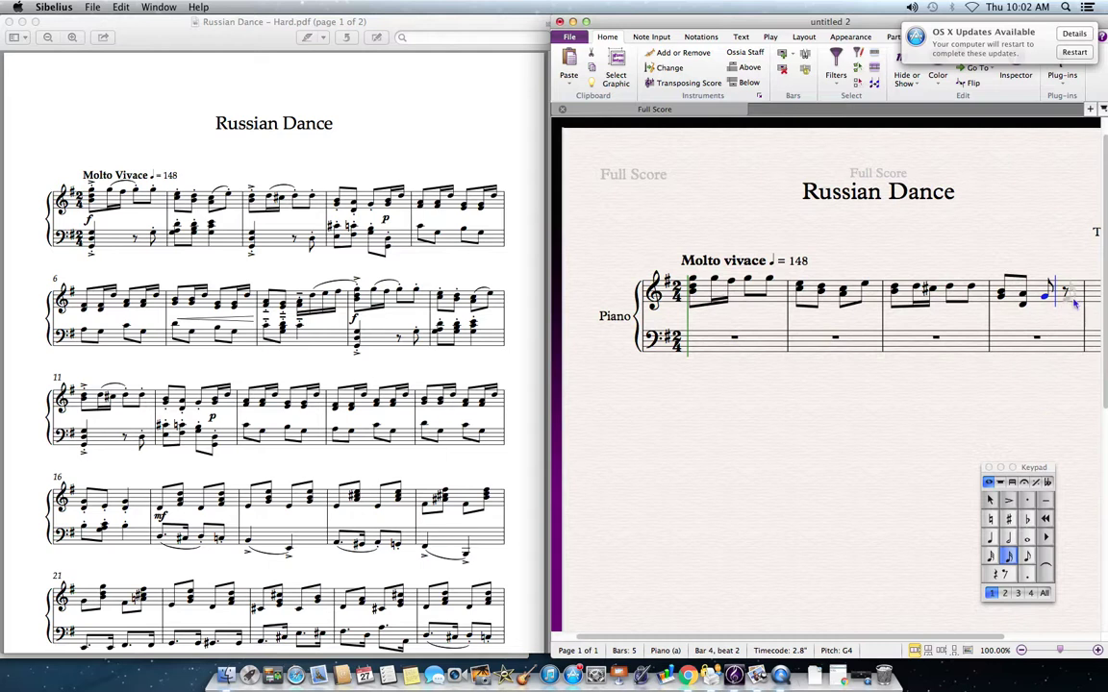
pyautogui.click(1075, 299)
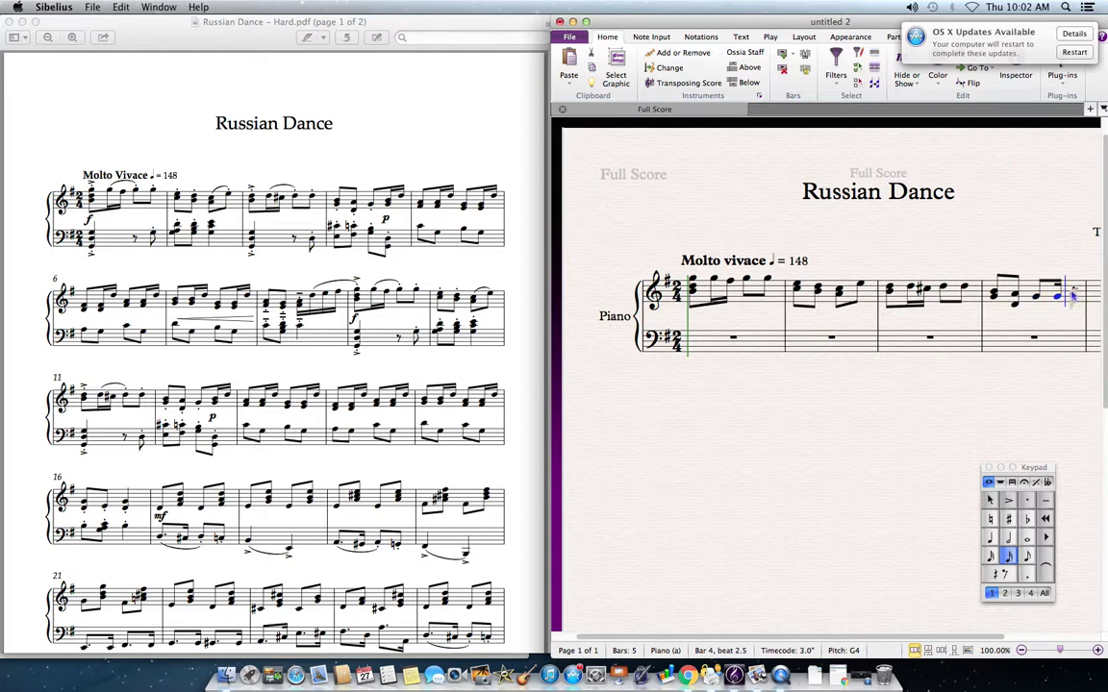
pyautogui.click(1077, 284)
pyautogui.click(1085, 281)
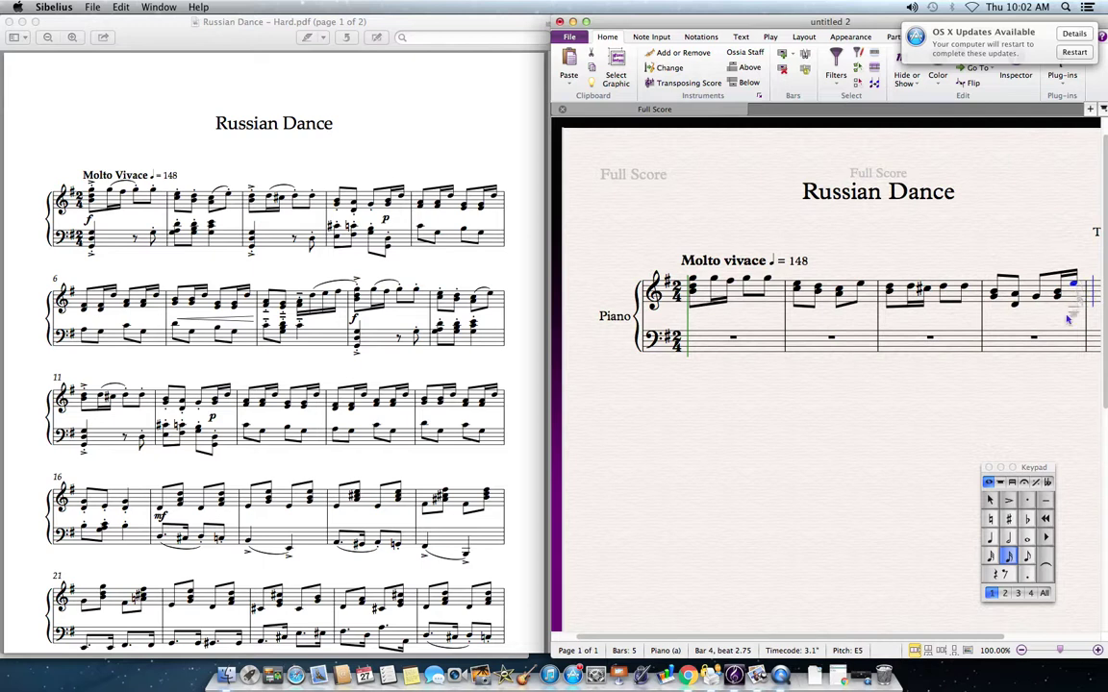
pyautogui.hotkey('ctrl', 'z')
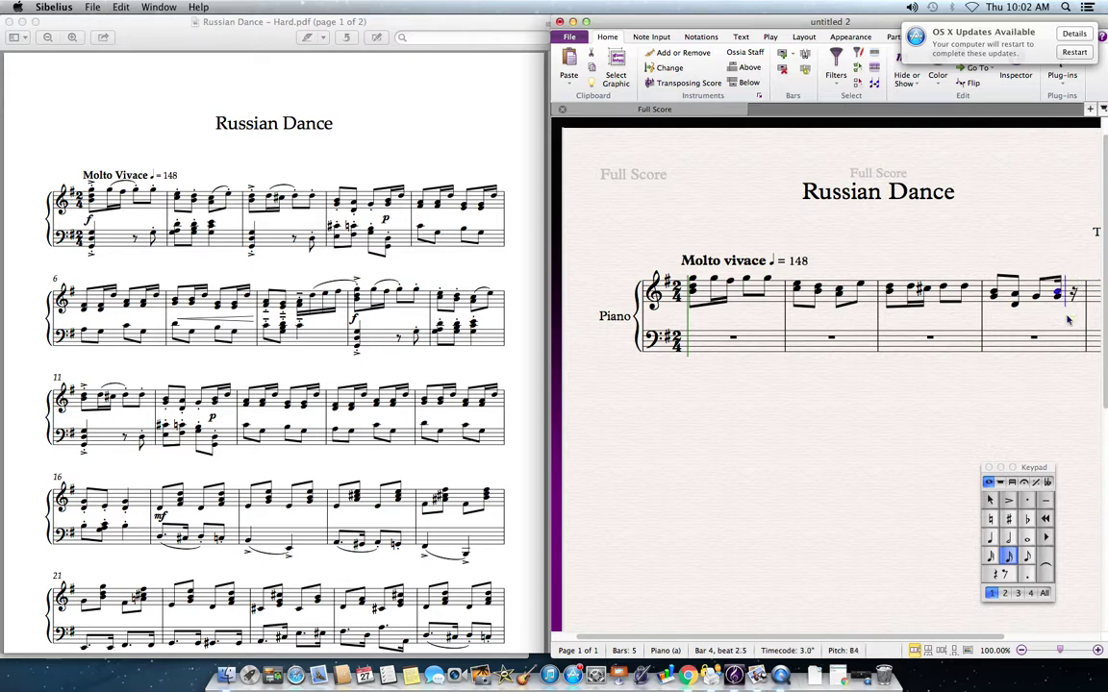
pyautogui.click(1094, 279)
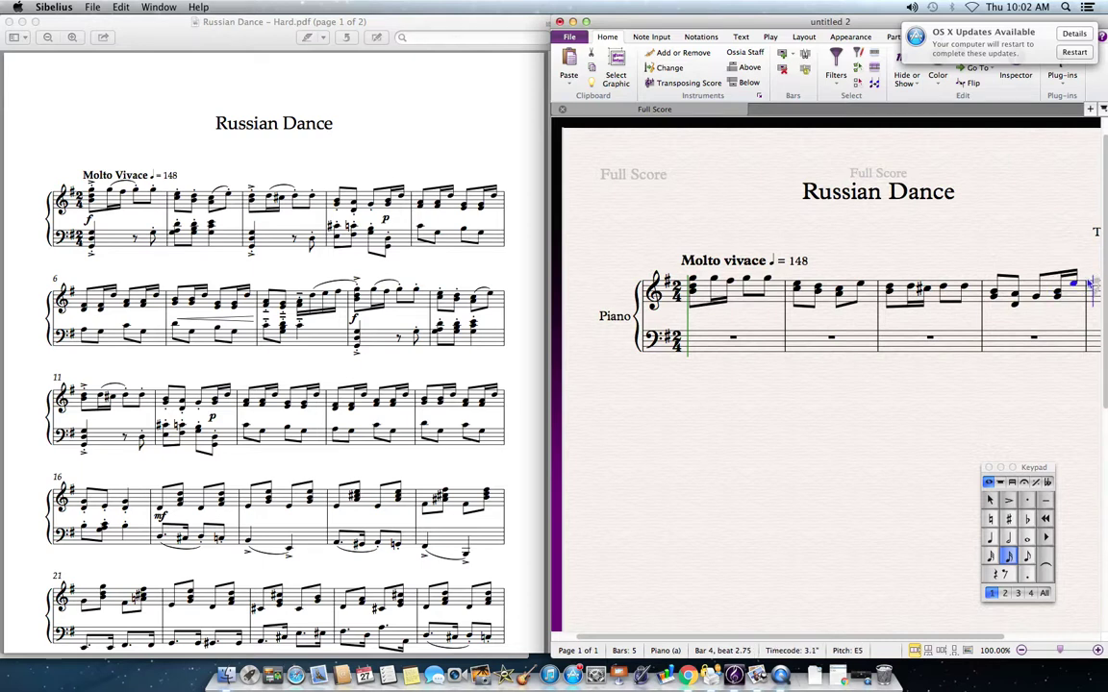
pyautogui.press('Down')
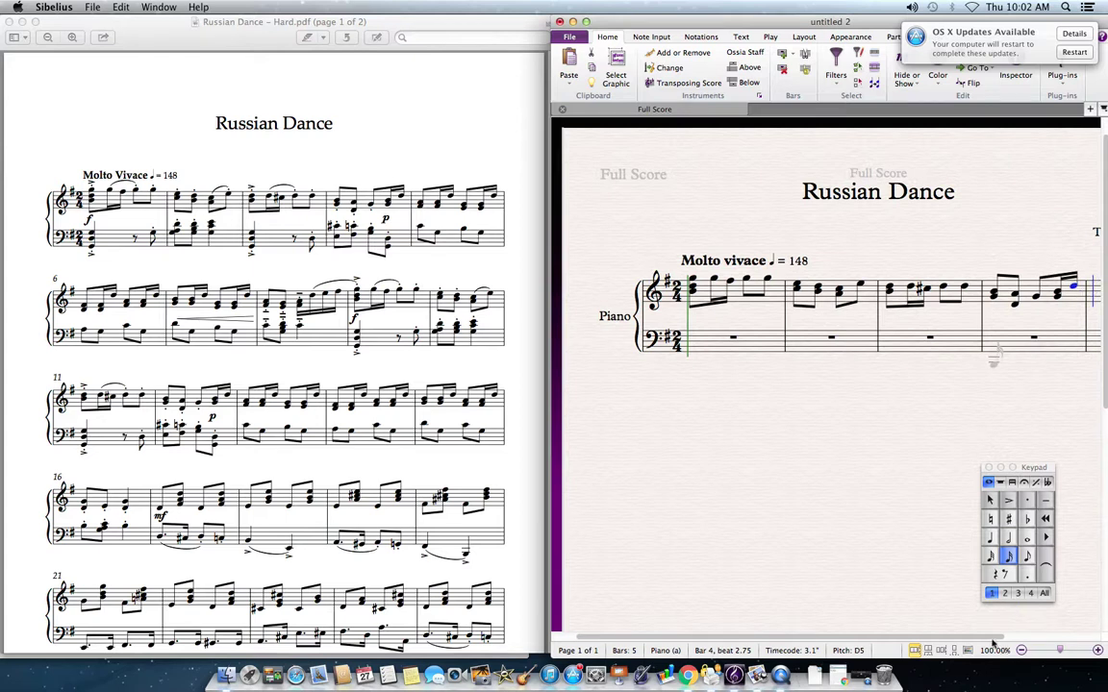
pyautogui.hscroll(3, 1043, 639)
pyautogui.hscroll(3, 1044, 640)
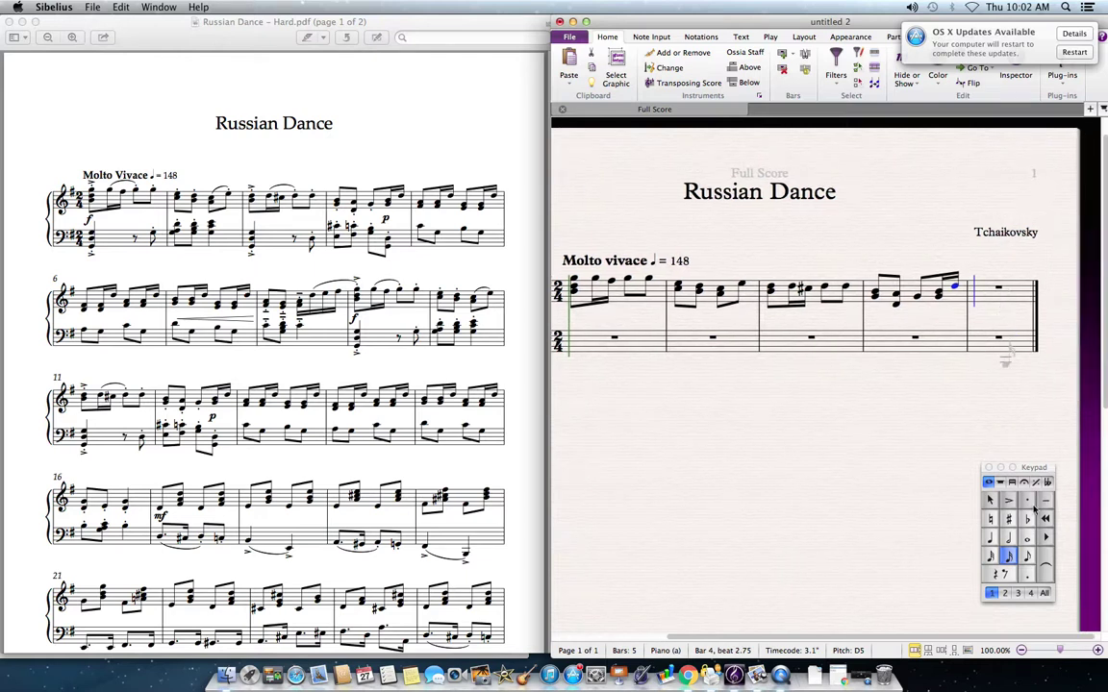
# Fill bar 5 with an F#4 eighth, then A4, D5, G4 and E4, ending on a D5 sixteenth.
pyautogui.click(1028, 556)
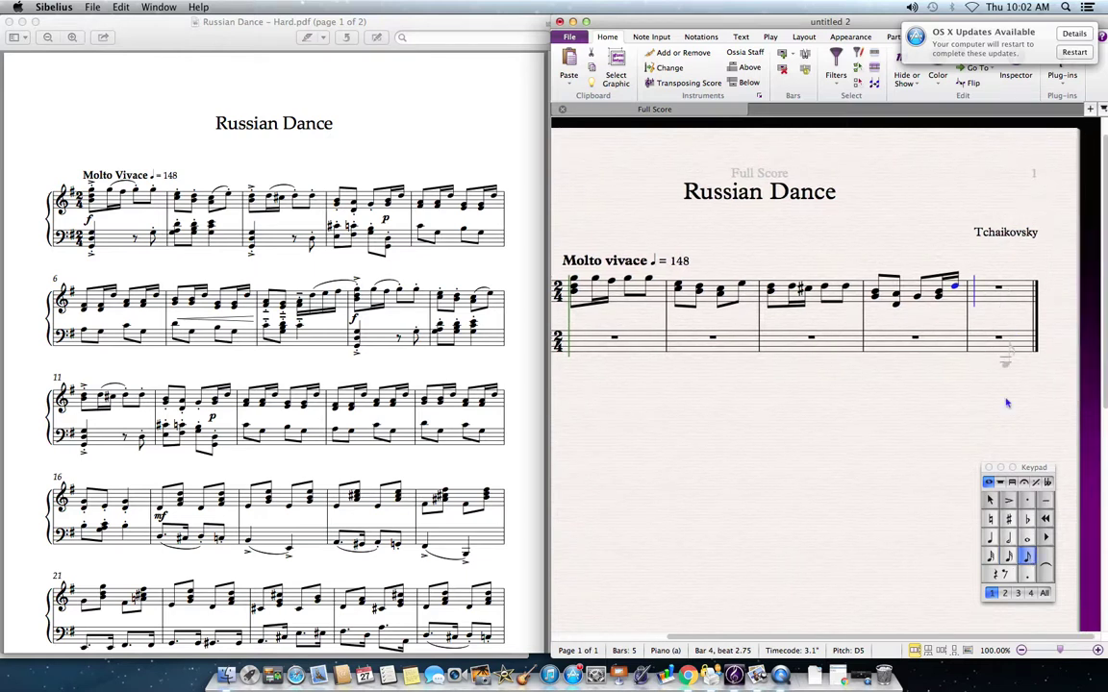
pyautogui.click(981, 297)
pyautogui.press('Down')
pyautogui.press('Down')
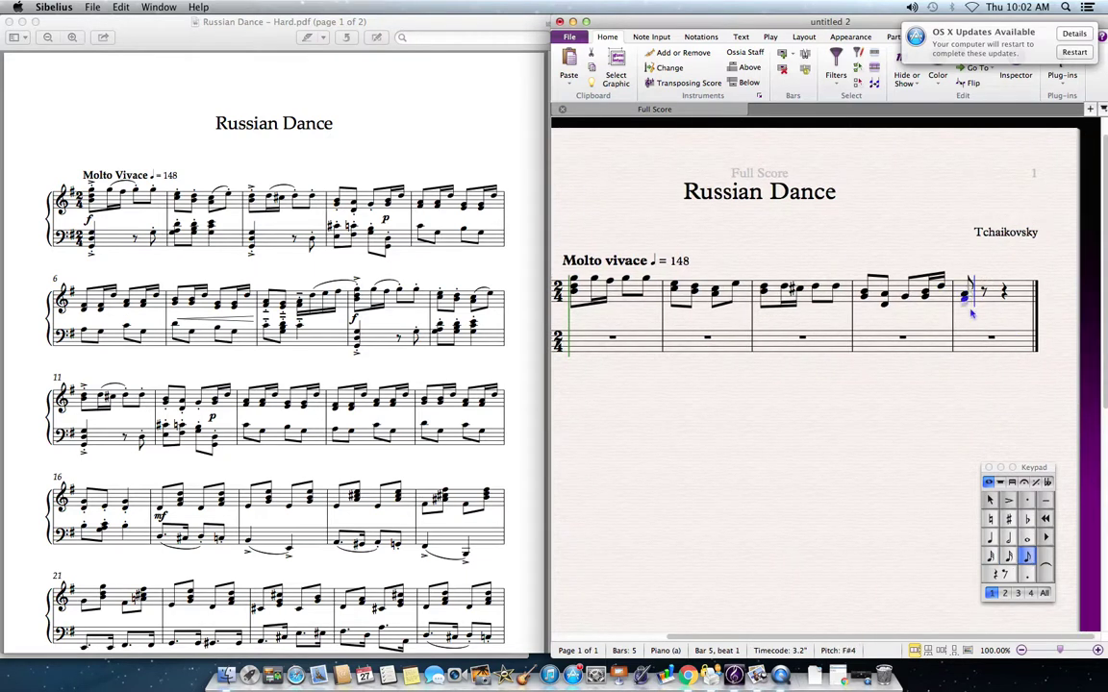
pyautogui.click(1009, 558)
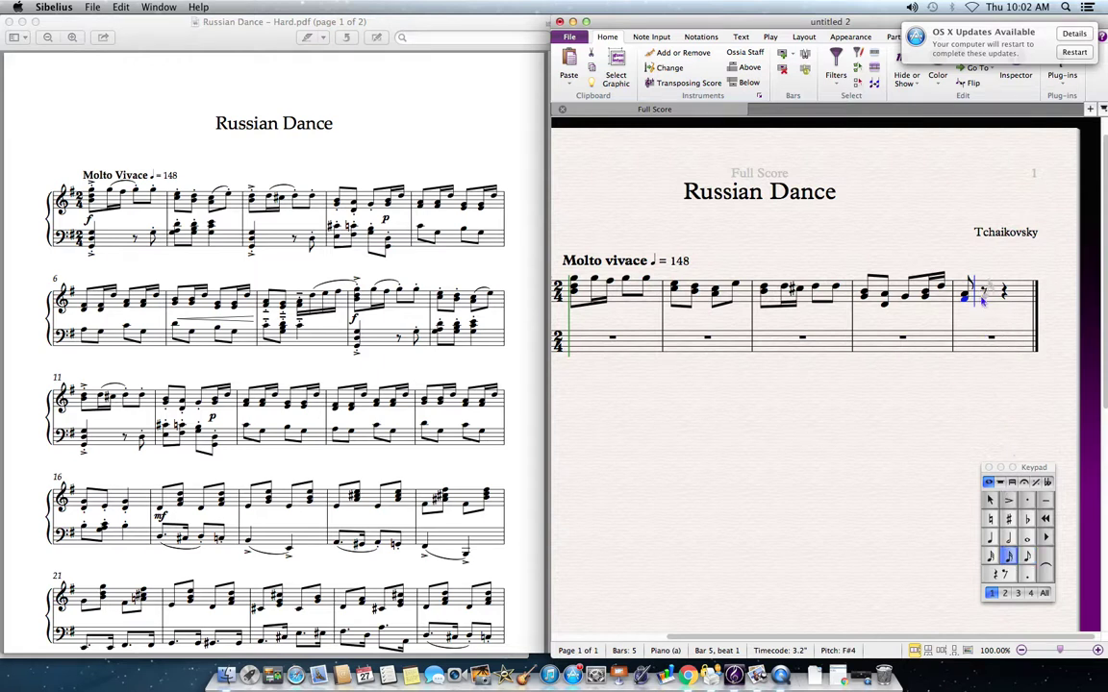
pyautogui.click(984, 294)
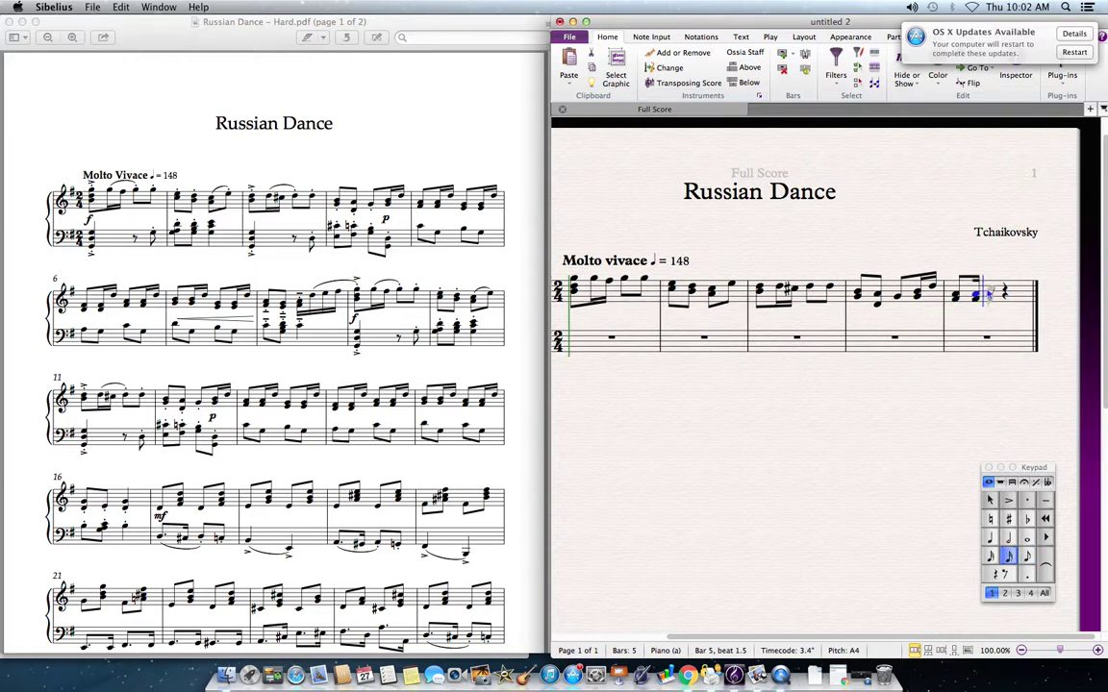
pyautogui.click(991, 284)
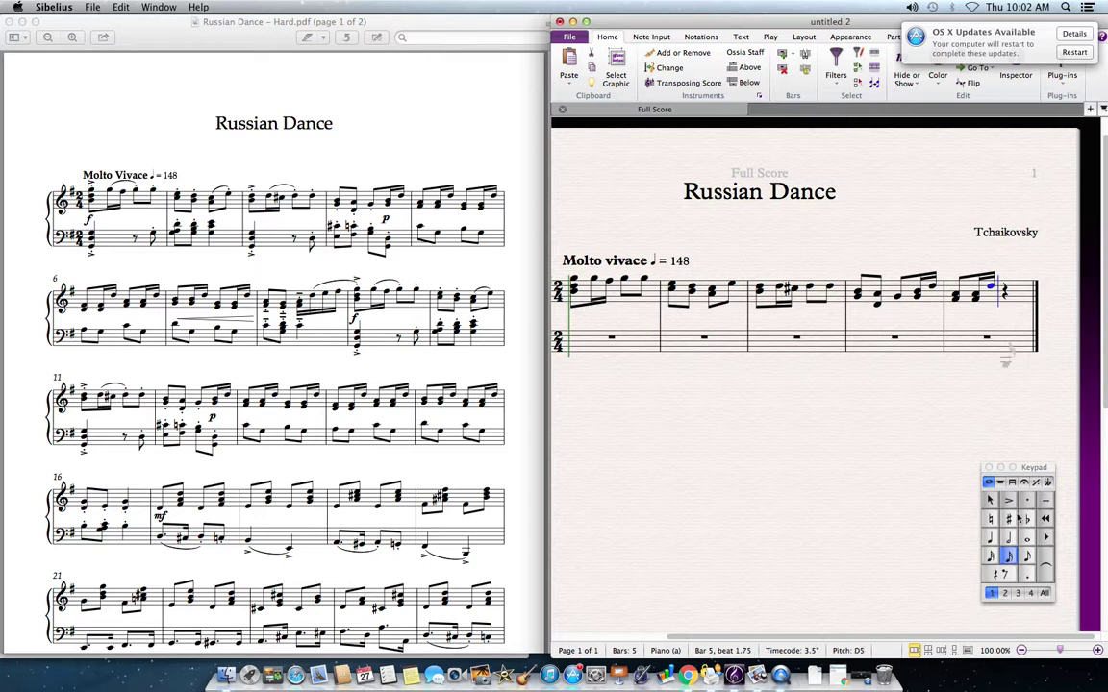
pyautogui.click(998, 301)
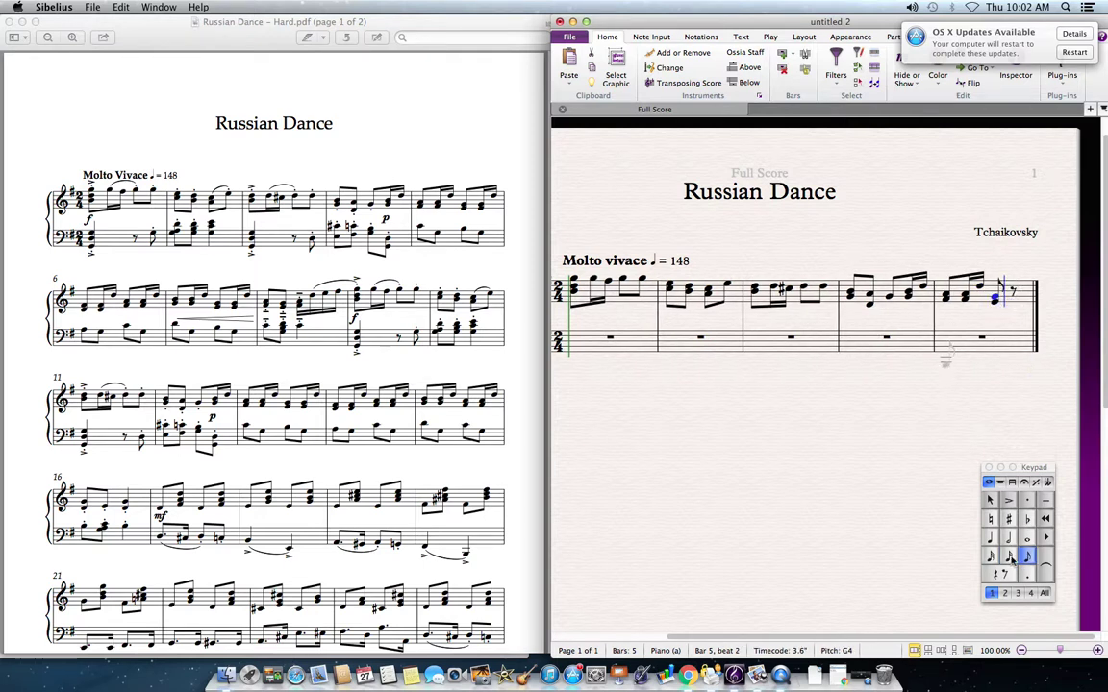
pyautogui.press('2')
pyautogui.press('Up')
pyautogui.press('Up')
pyautogui.click(1005, 301)
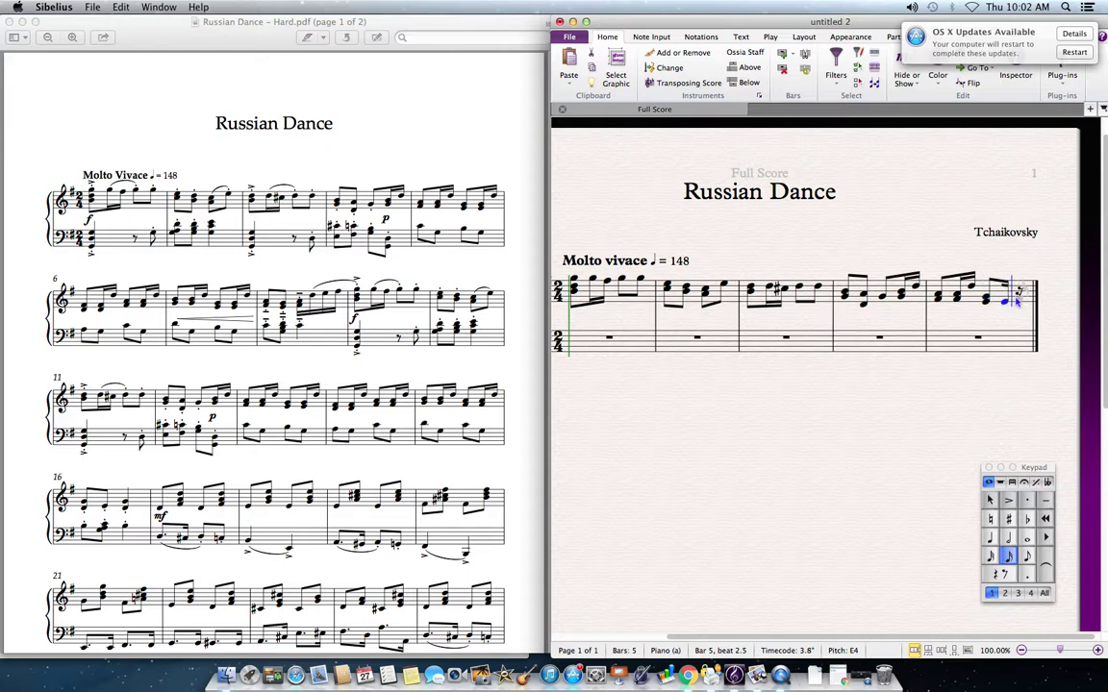
pyautogui.click(1022, 286)
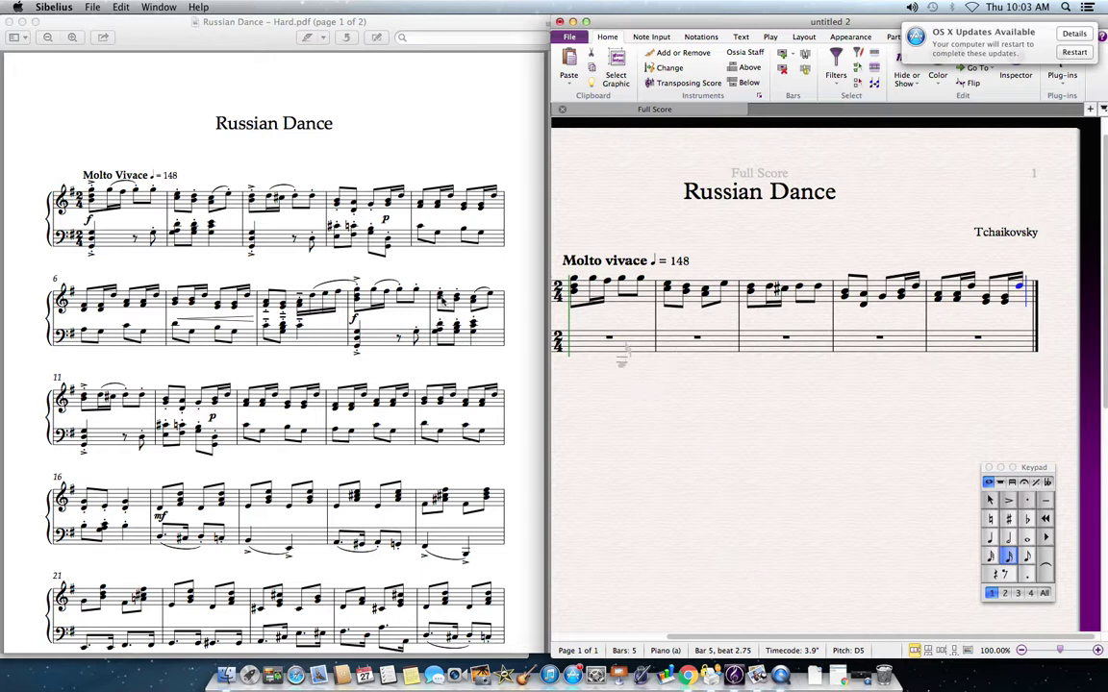
# Append empty bars until the score has 19 bars, then select the barline after bar 5.
pyautogui.click(786, 58)
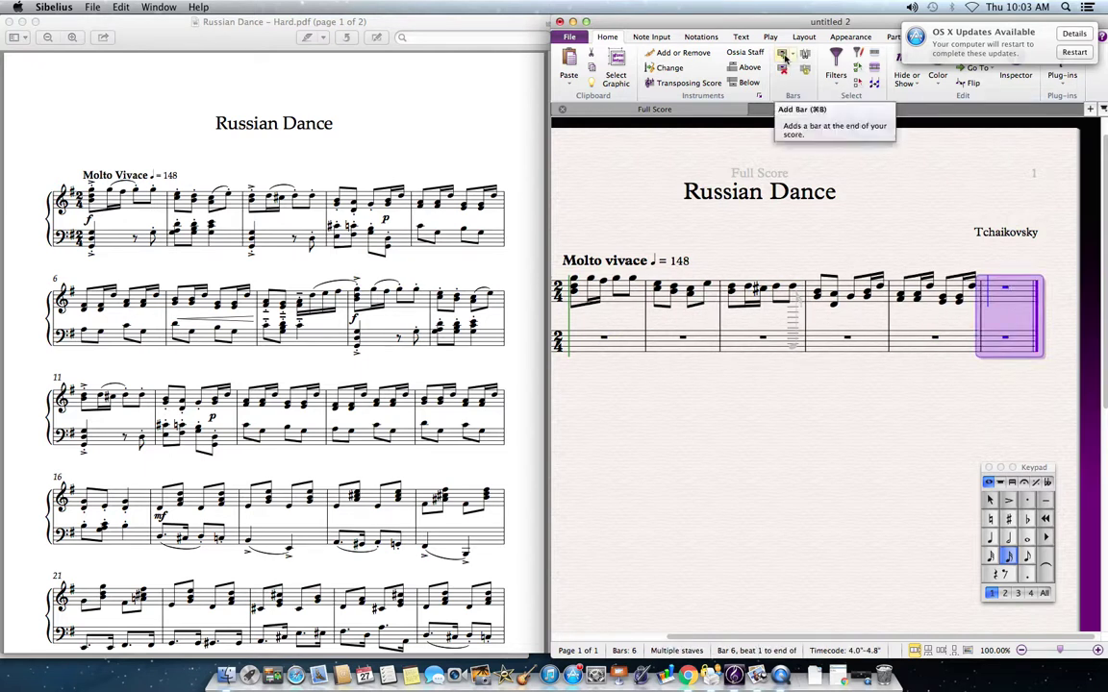
pyautogui.click(785, 58)
pyautogui.click(784, 58)
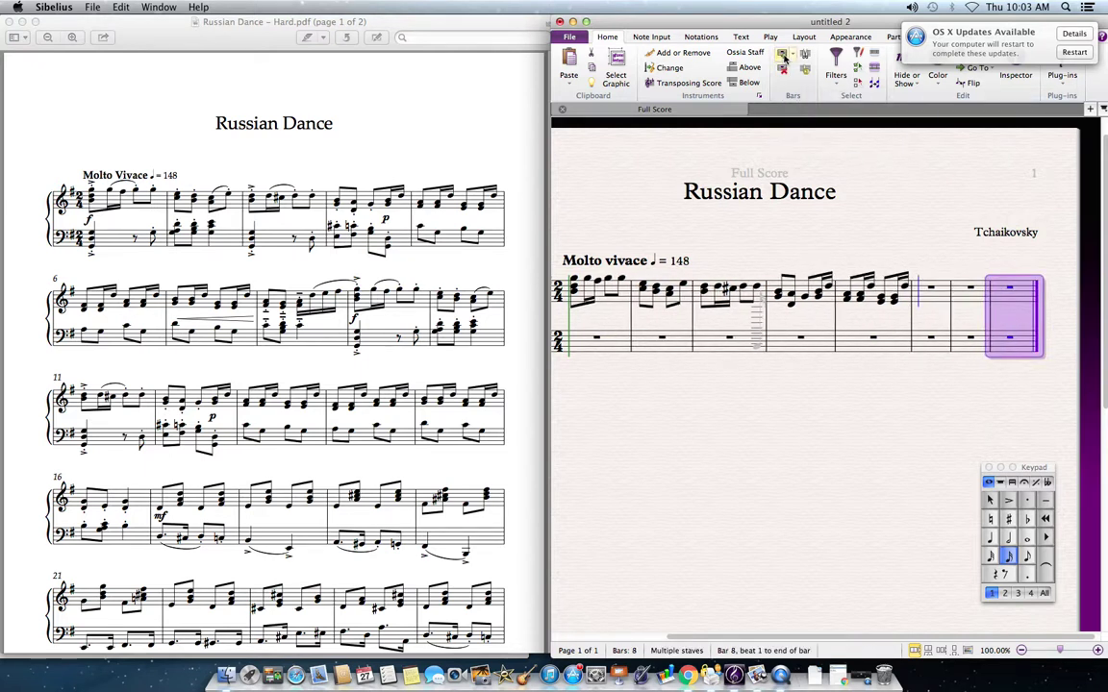
pyautogui.click(784, 58)
pyautogui.click(784, 58)
pyautogui.click(784, 57)
pyautogui.click(782, 59)
pyautogui.click(782, 58)
pyautogui.click(783, 59)
pyautogui.click(783, 59)
pyautogui.click(781, 58)
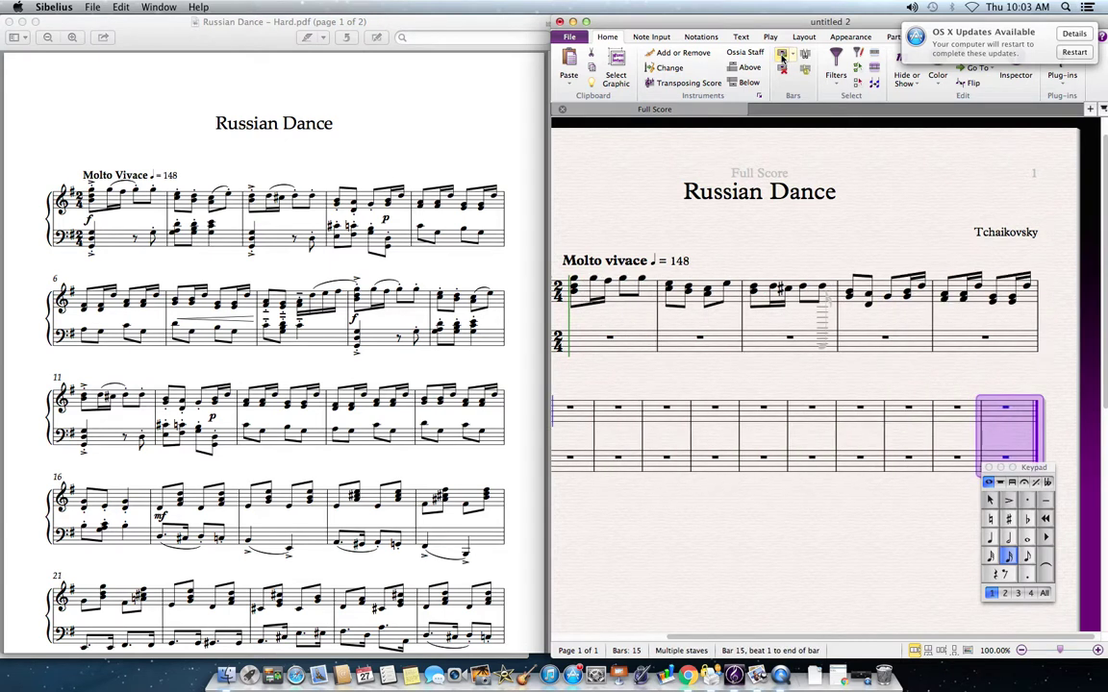
pyautogui.click(780, 58)
pyautogui.click(780, 58)
pyautogui.click(780, 58)
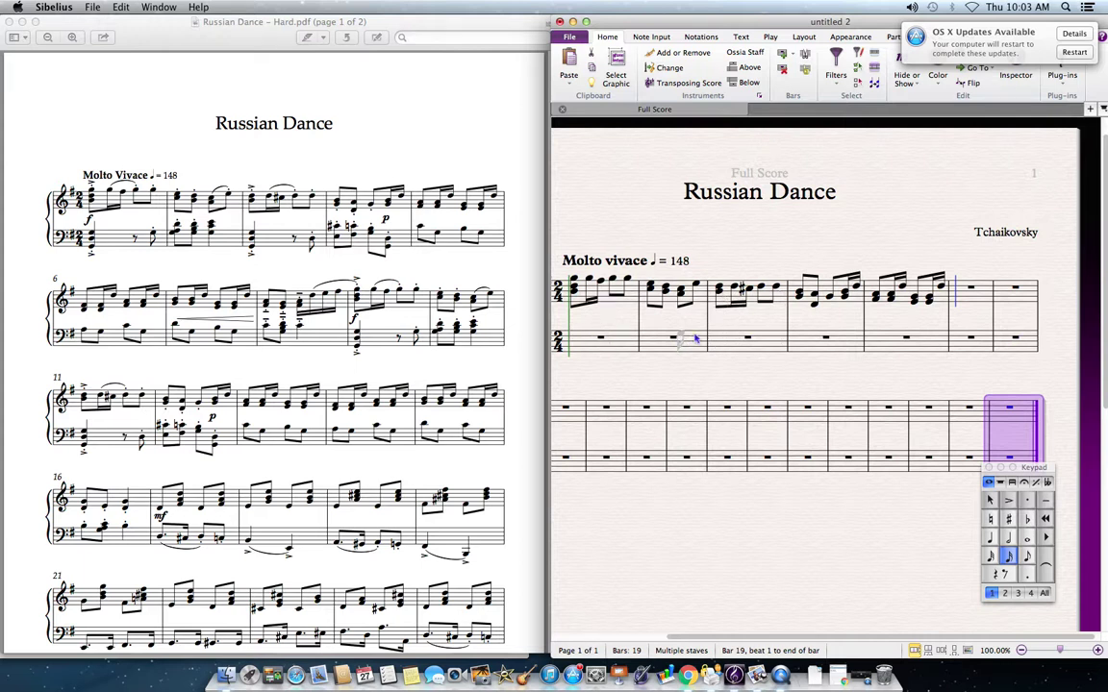
pyautogui.press('Escape')
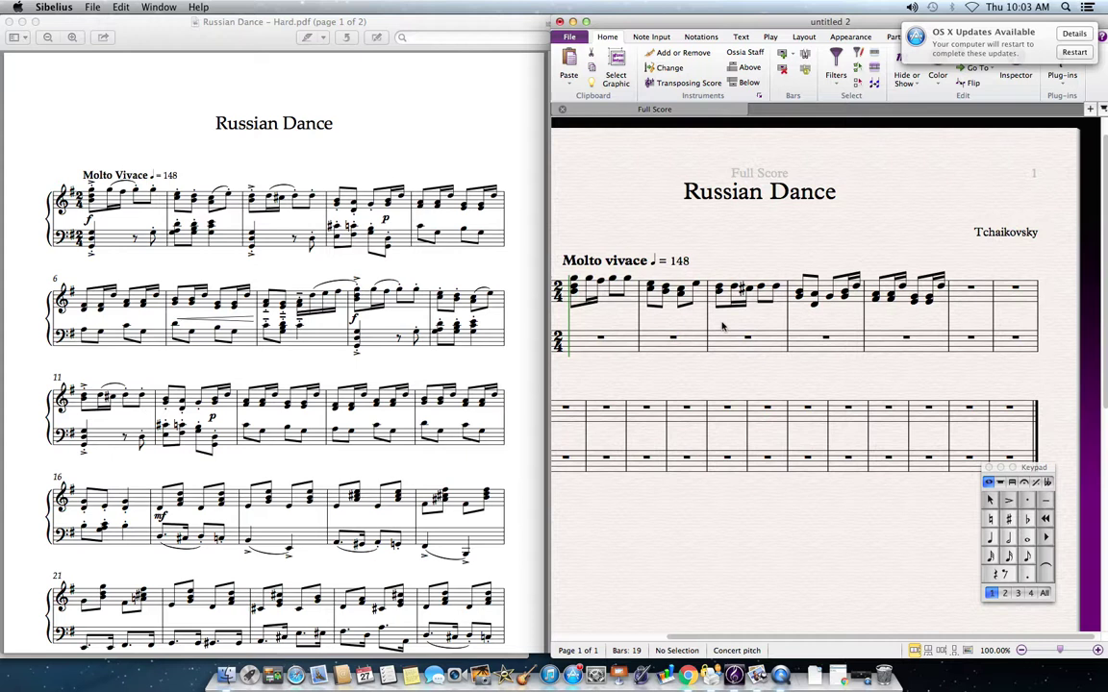
pyautogui.click(949, 315)
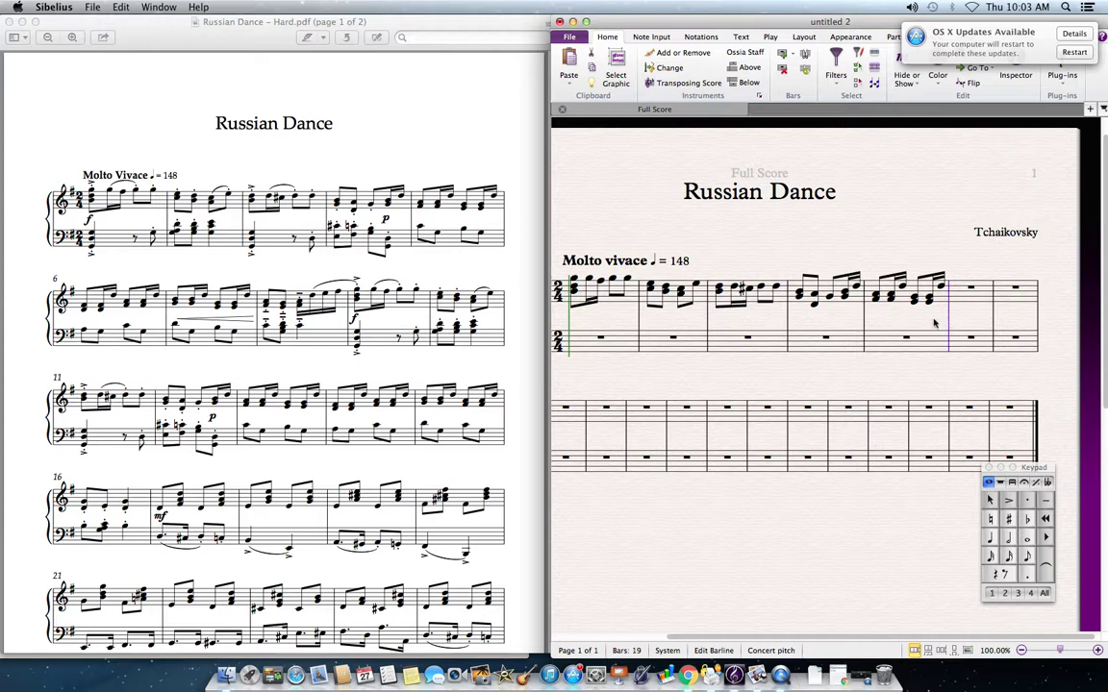
# Insert a system break after bar 5 so new systems start at bars 6 and 13.
pyautogui.press('Return')
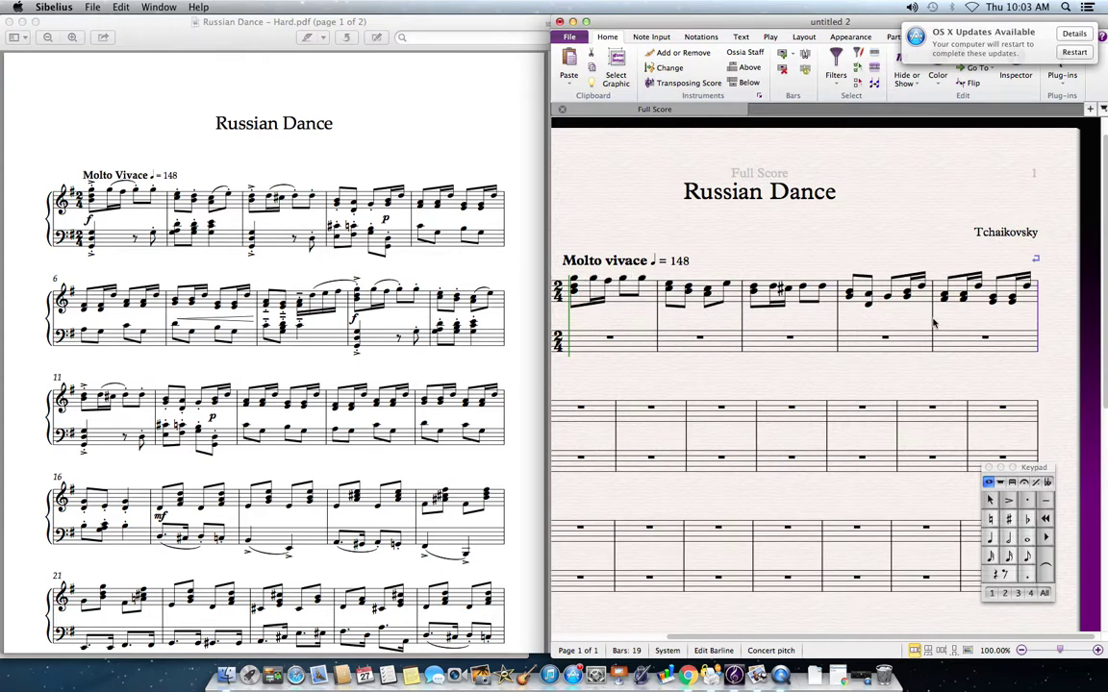
pyautogui.press('Escape')
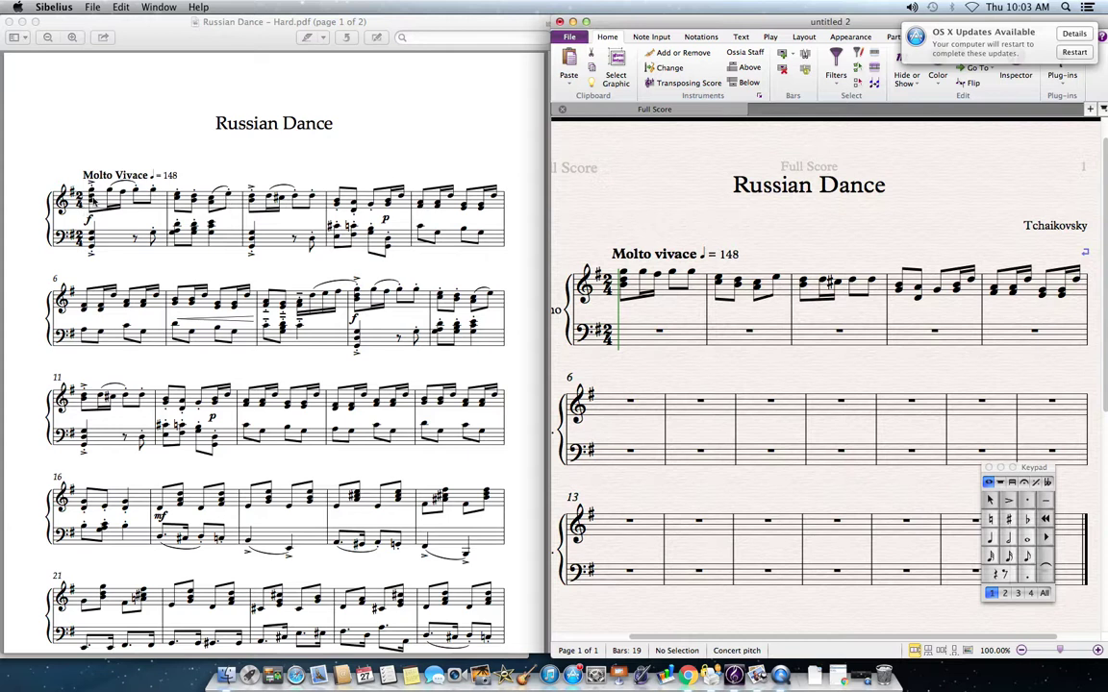
# Give the first treble note of bar 1 an accent and a staccato.
pyautogui.click(625, 276)
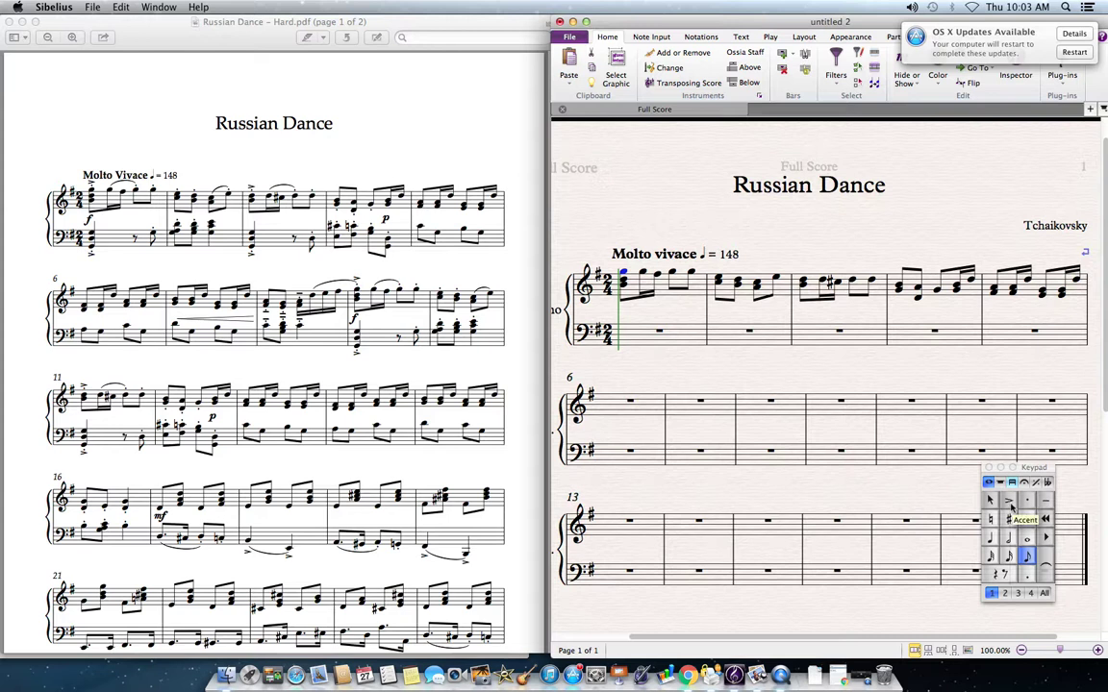
pyautogui.click(1010, 505)
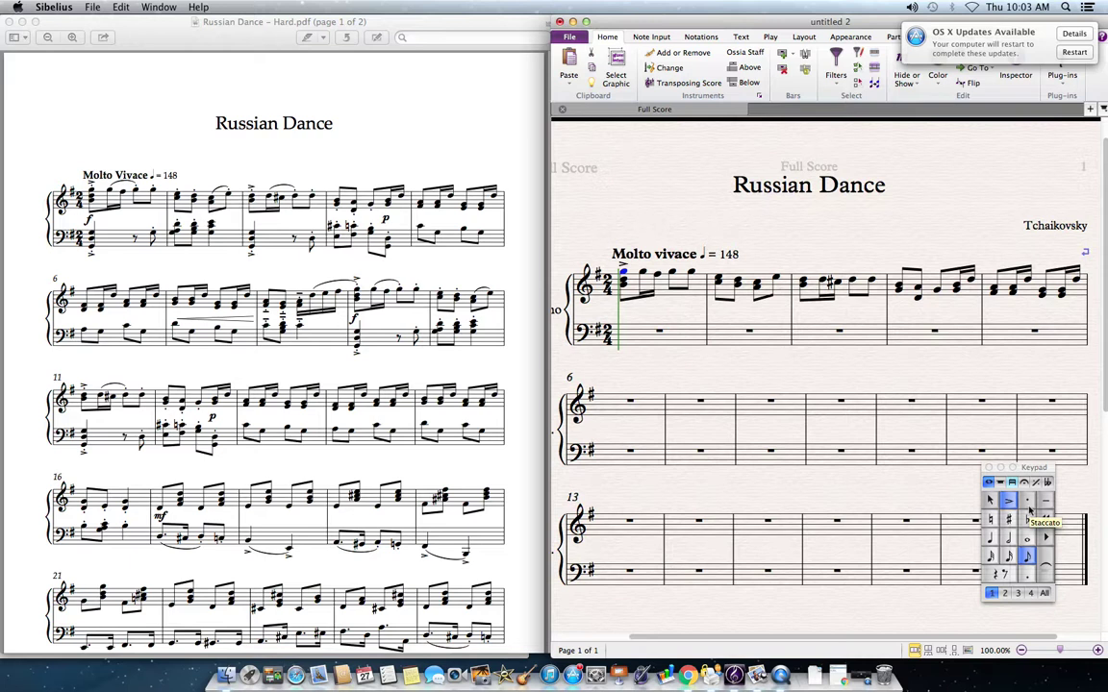
pyautogui.click(1027, 504)
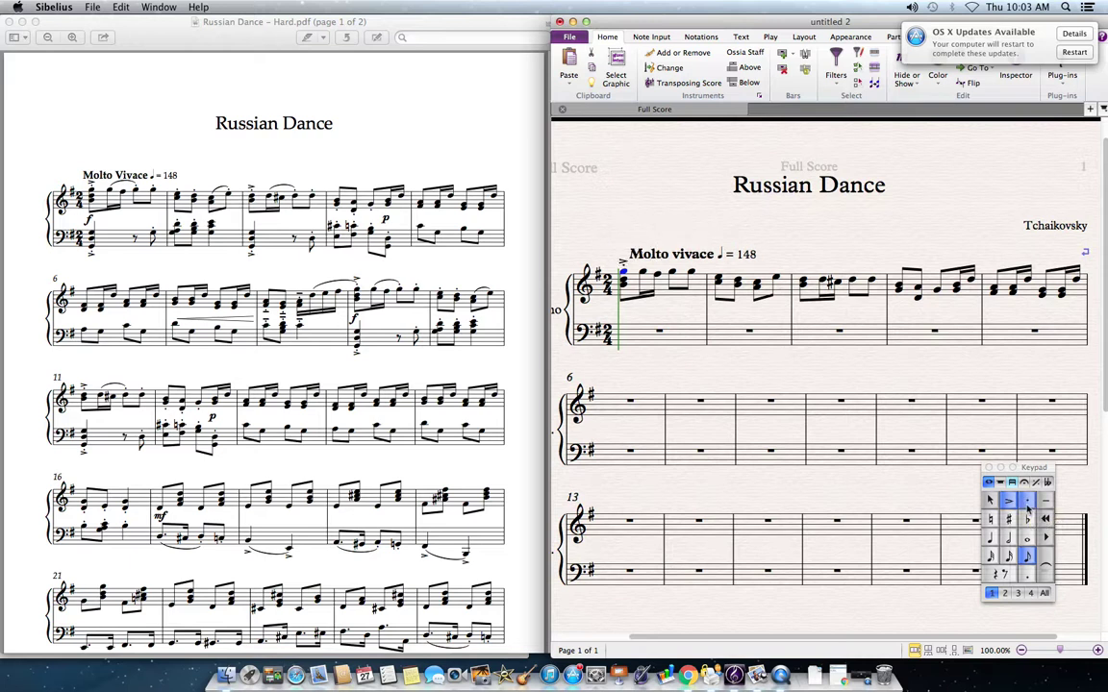
# Step through the notes of bars 1 and 2, returning to bar 1's second note.
pyautogui.click(672, 274)
pyautogui.press('Right')
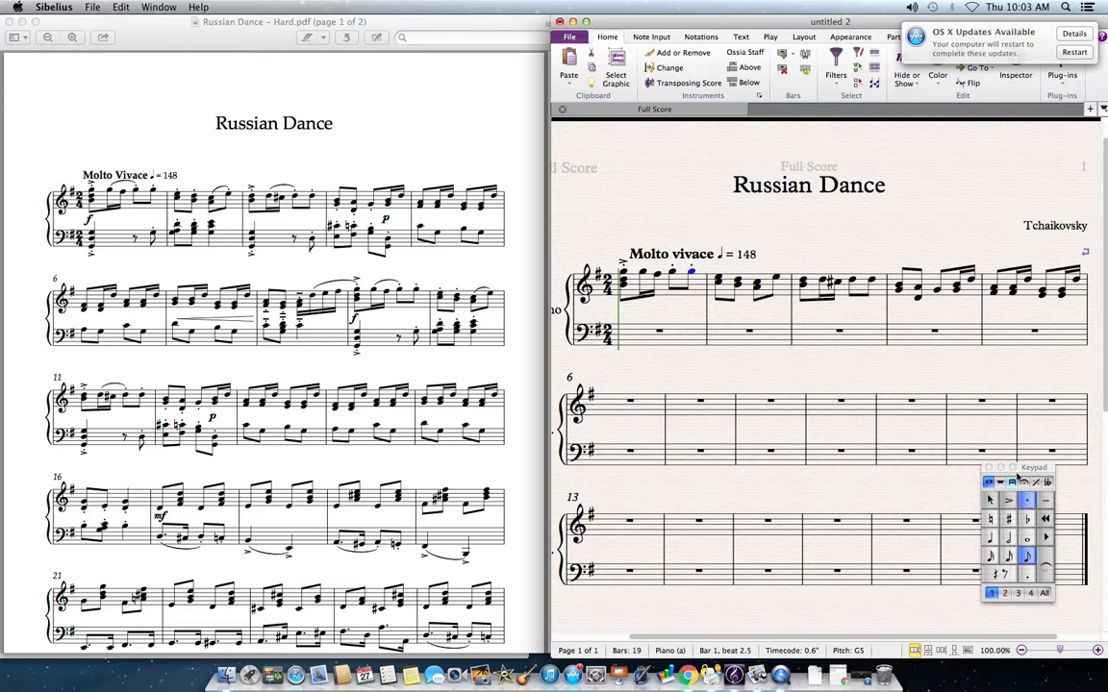
pyautogui.press('Right')
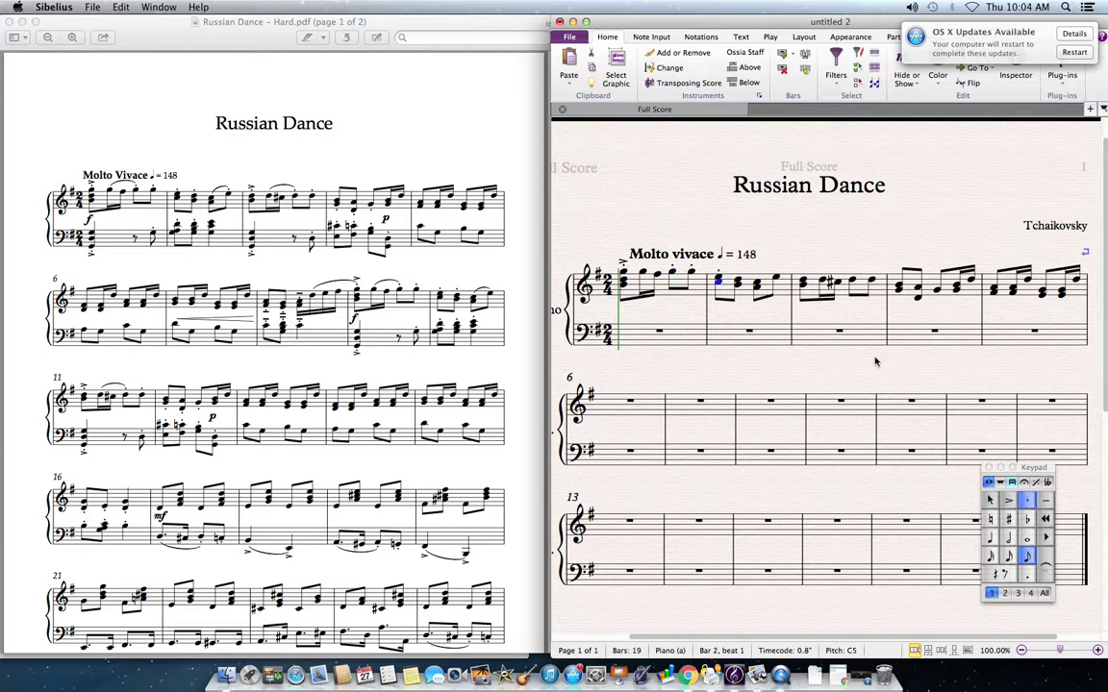
pyautogui.click(738, 282)
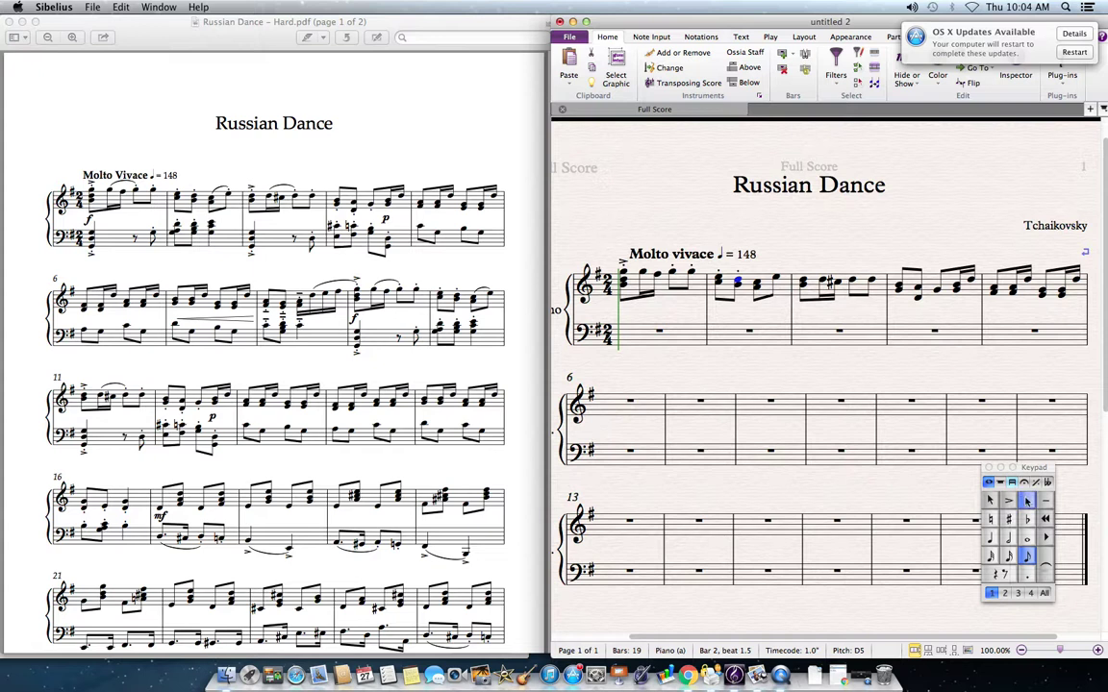
pyautogui.click(775, 279)
pyautogui.click(644, 274)
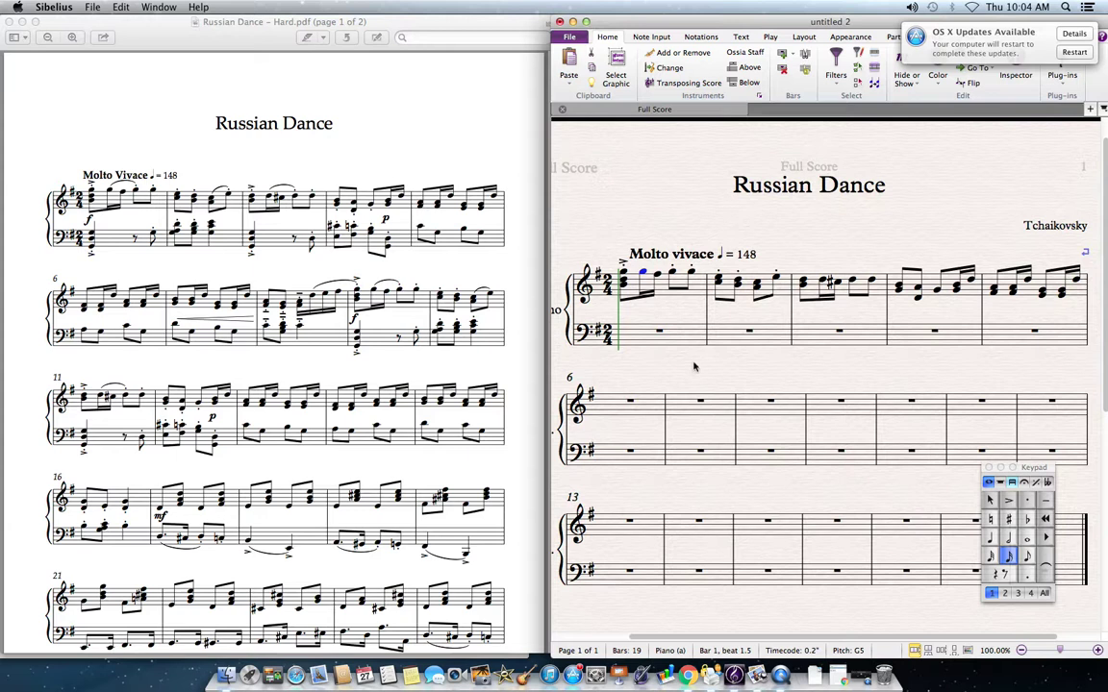
# Slur the sixteenth-note pair in bar 1 and reshape the slur's curve.
pyautogui.press('s')
pyautogui.click(660, 274)
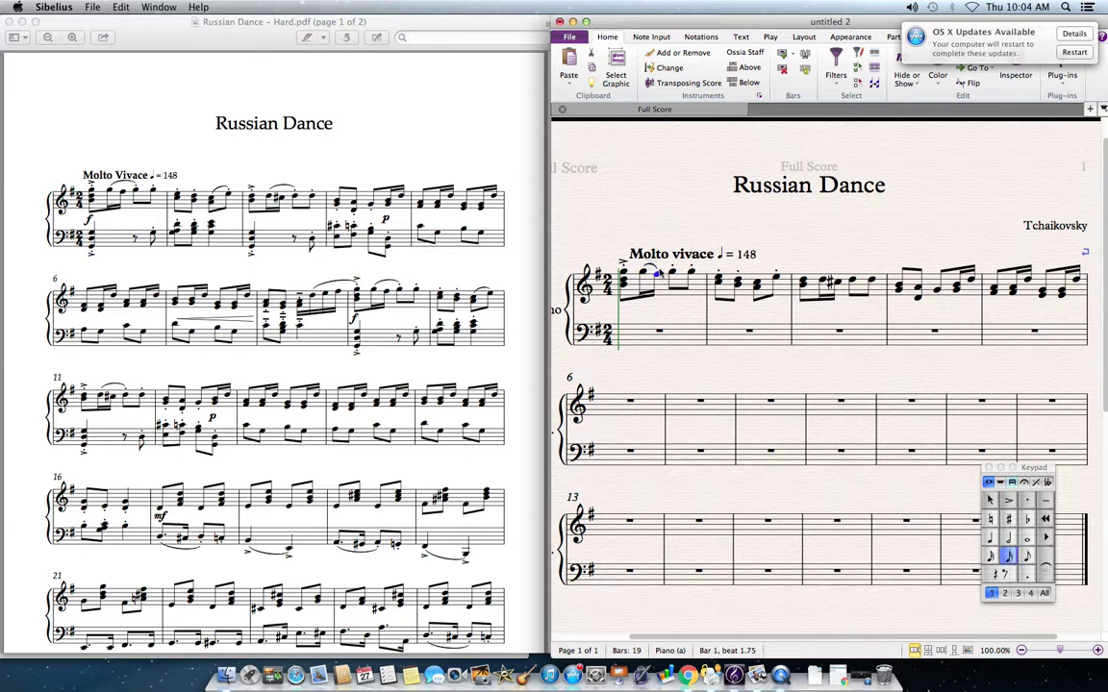
pyautogui.moveTo(658, 269)
pyautogui.mouseDown()
pyautogui.moveTo(668, 258)
pyautogui.moveTo(671, 273)
pyautogui.mouseUp()
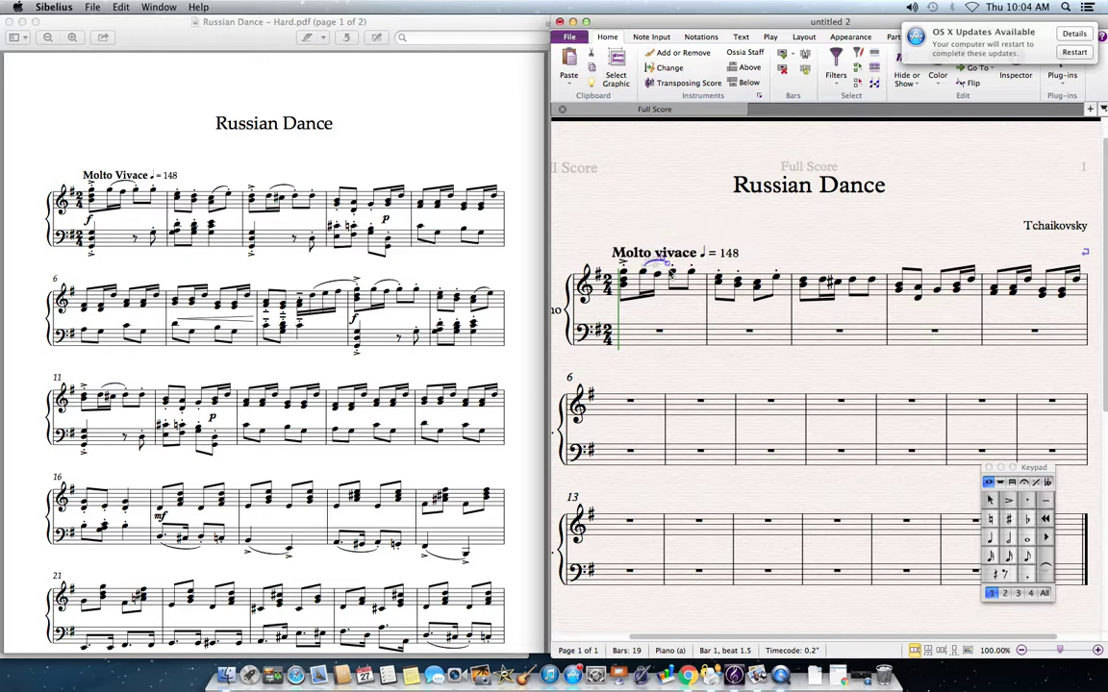
pyautogui.press('Escape')
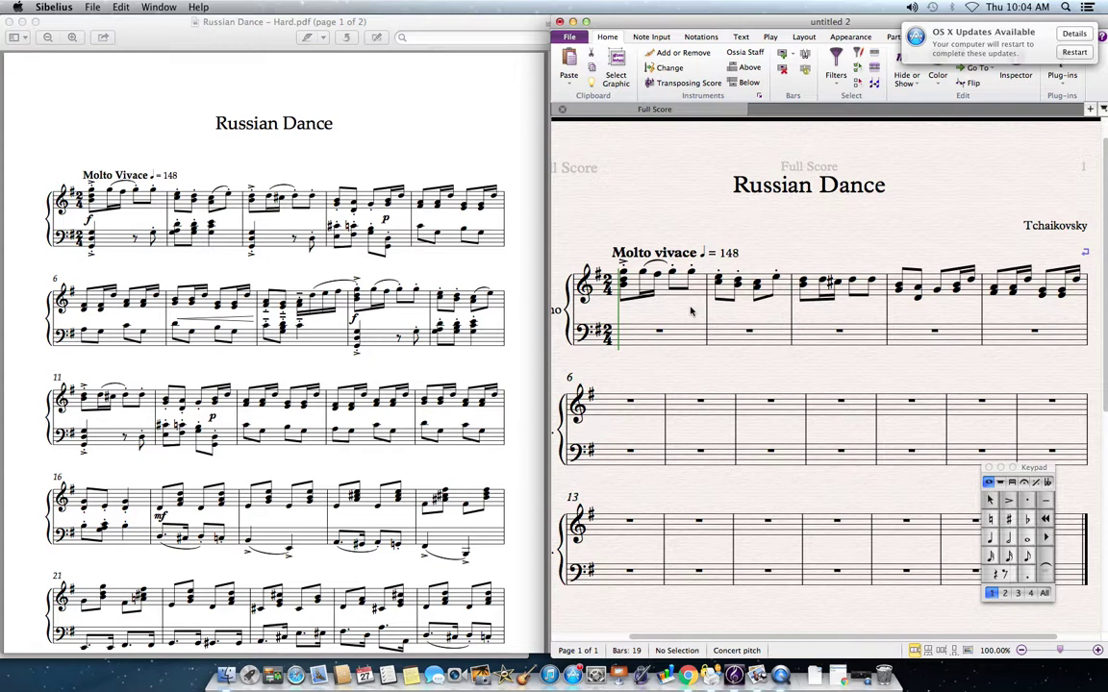
# Add a slur over the last two notes of bar 2.
pyautogui.click(757, 286)
pyautogui.press('s')
pyautogui.press('Escape')
# Place a forte (f) dynamic under the opening chord of bar 1.
pyautogui.click(625, 278)
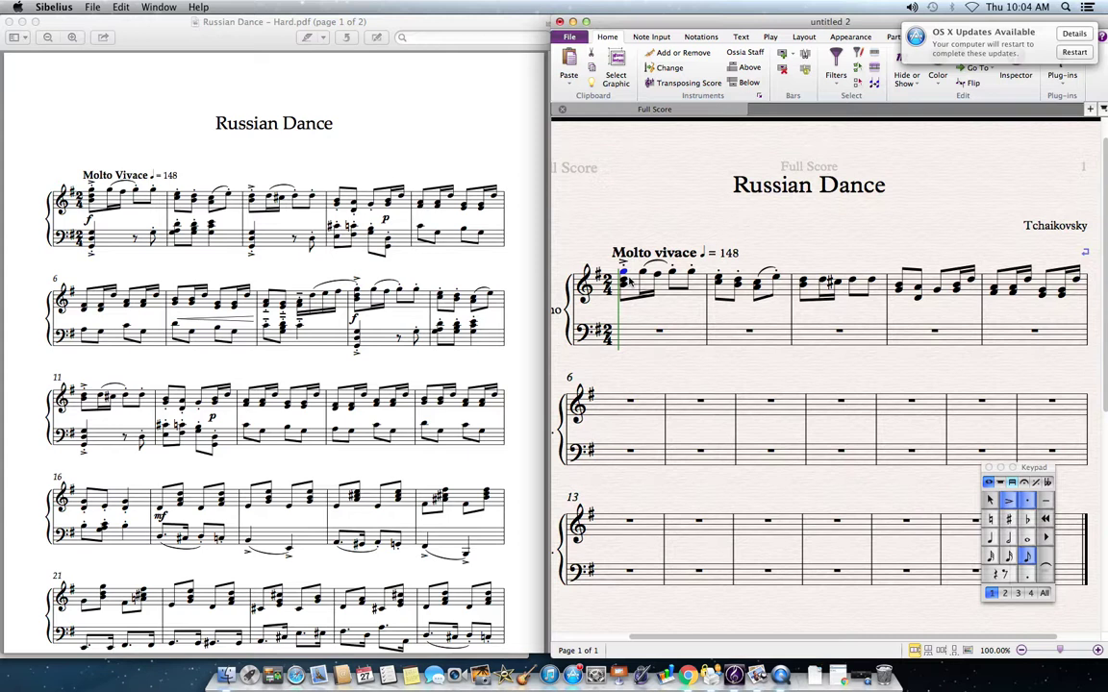
pyautogui.click(620, 317)
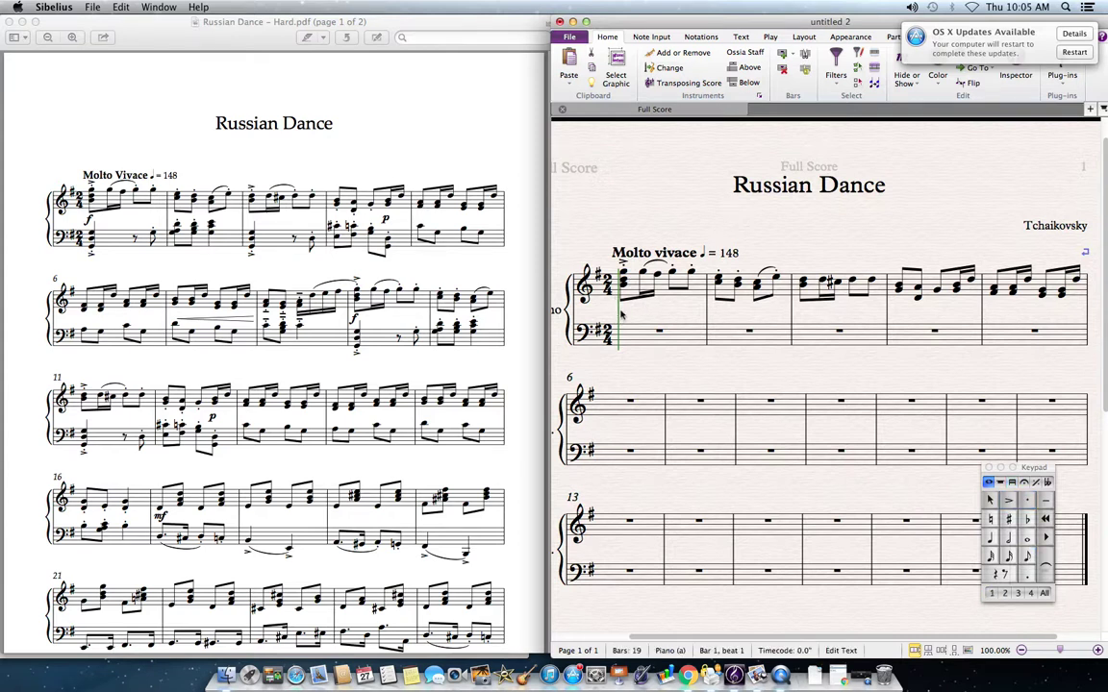
pyautogui.press('super+f')
pyautogui.press('Escape')
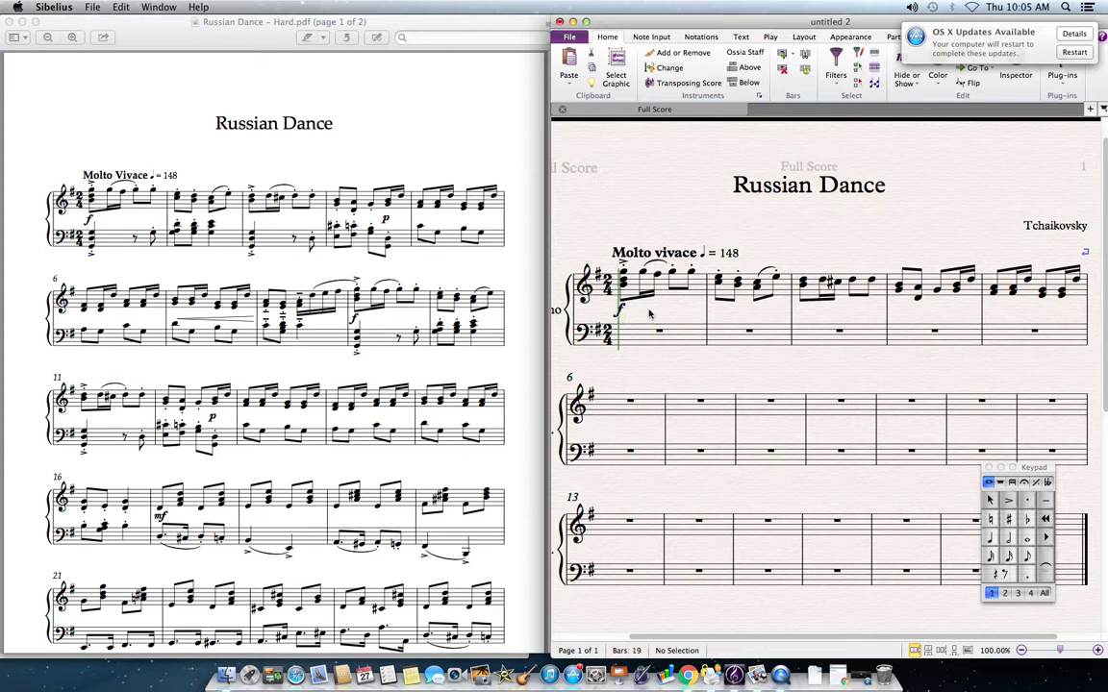
pyautogui.hscroll(-1, 615, 322)
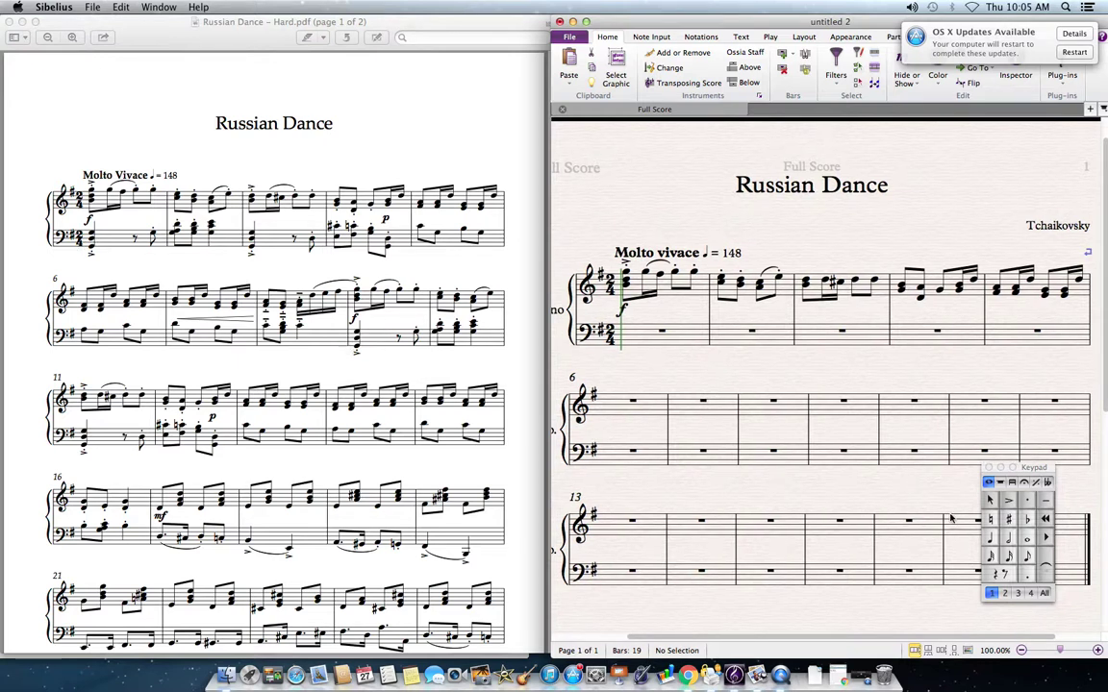
pyautogui.click(990, 542)
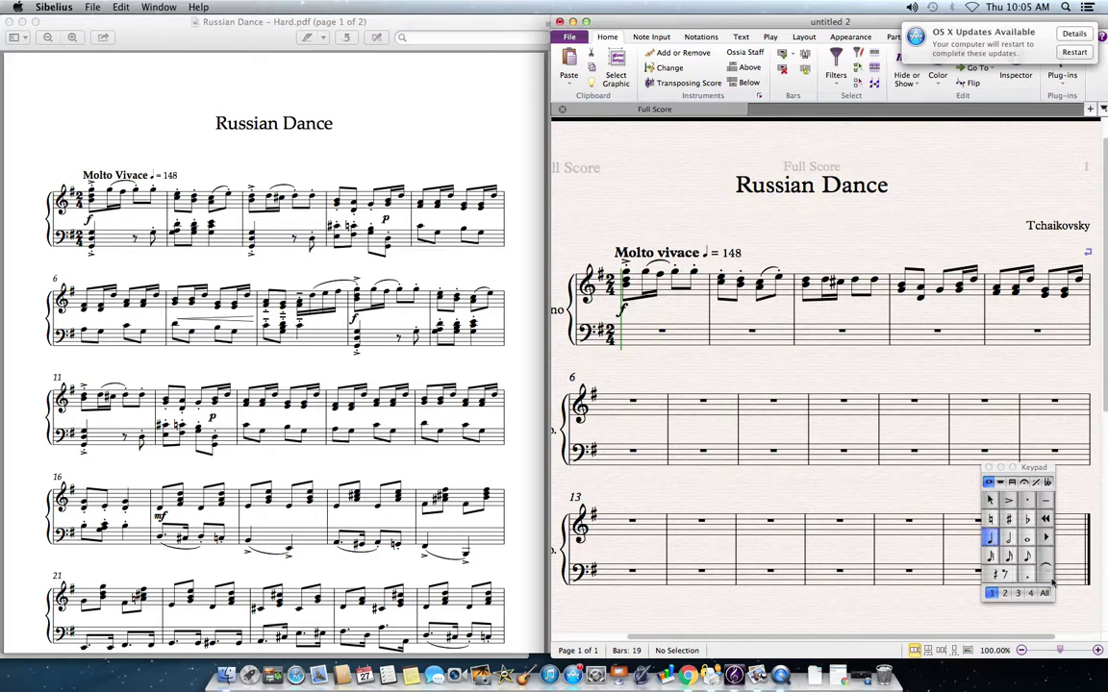
# Enter an accented quarter-note bass chord on beat 1 of bar 1, adding G3 above.
pyautogui.click(1011, 502)
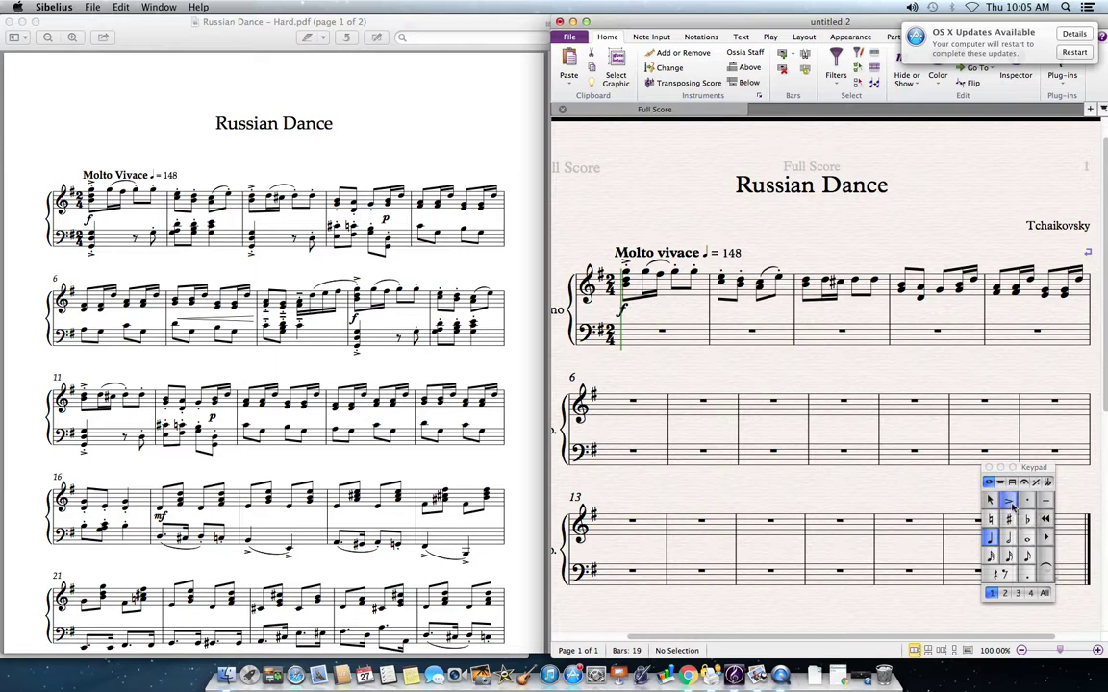
pyautogui.click(635, 332)
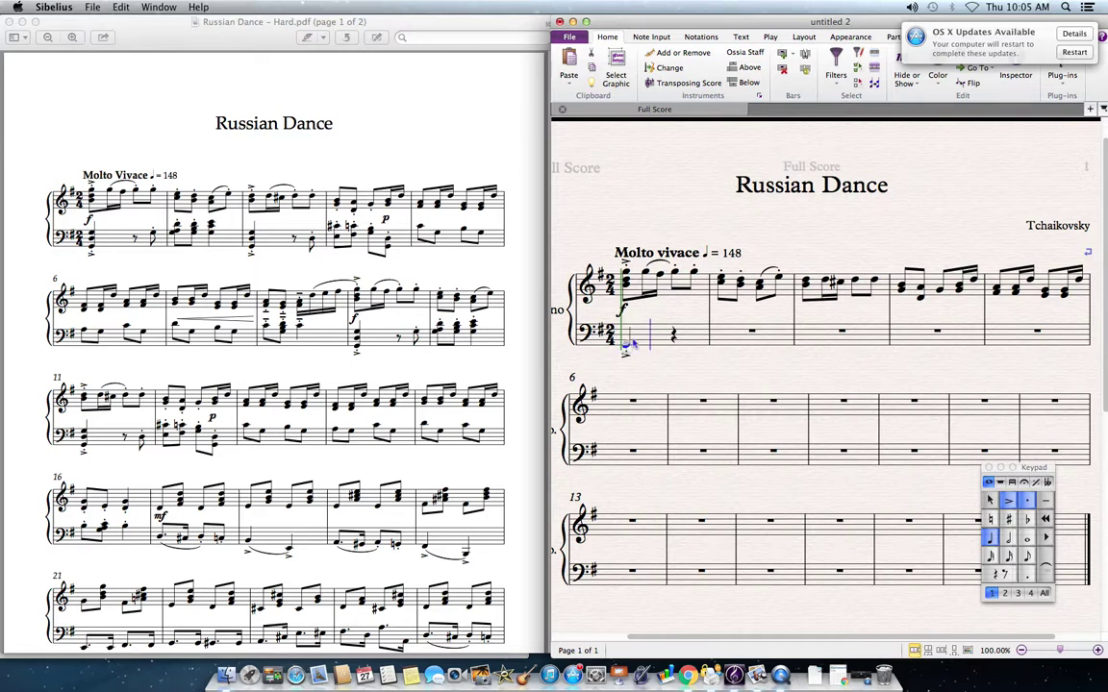
pyautogui.press('4')
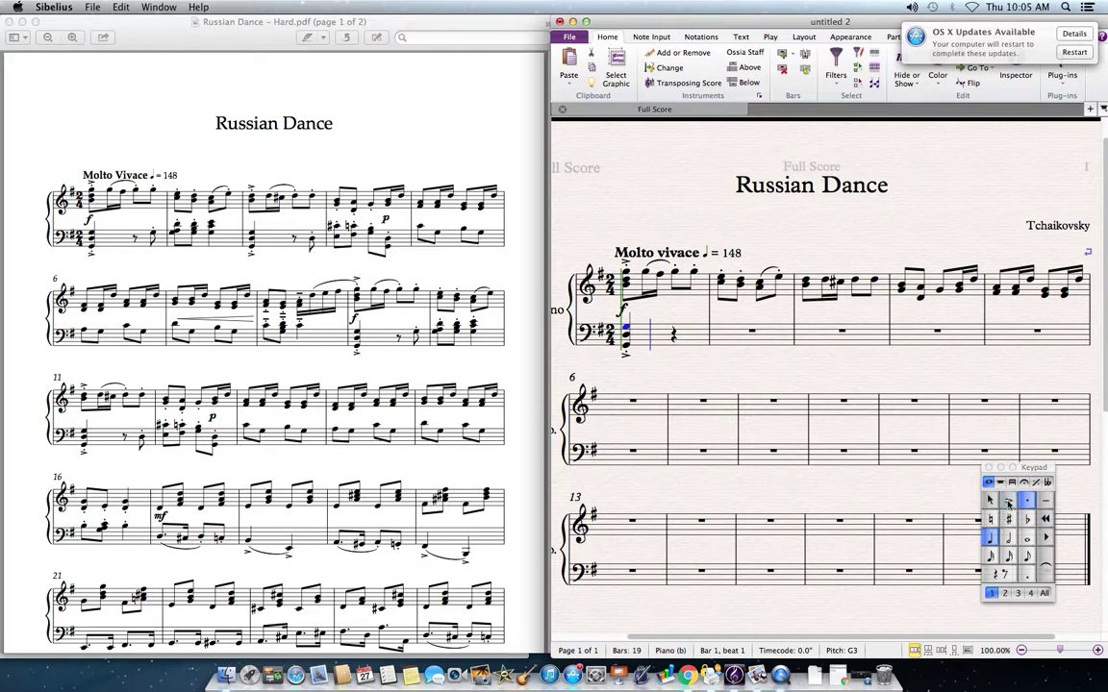
# Complete bass bar 1 with an eighth note and an eighth rest at beat 2.
pyautogui.click(1028, 558)
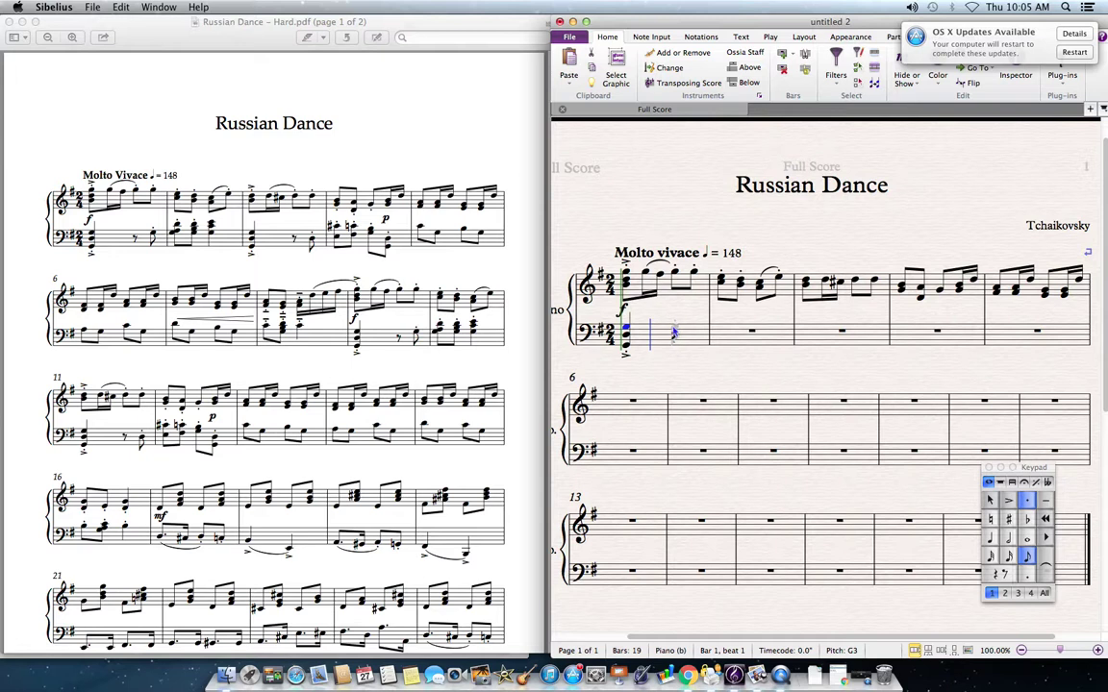
pyautogui.click(674, 332)
pyautogui.press('Left')
pyautogui.press('Escape')
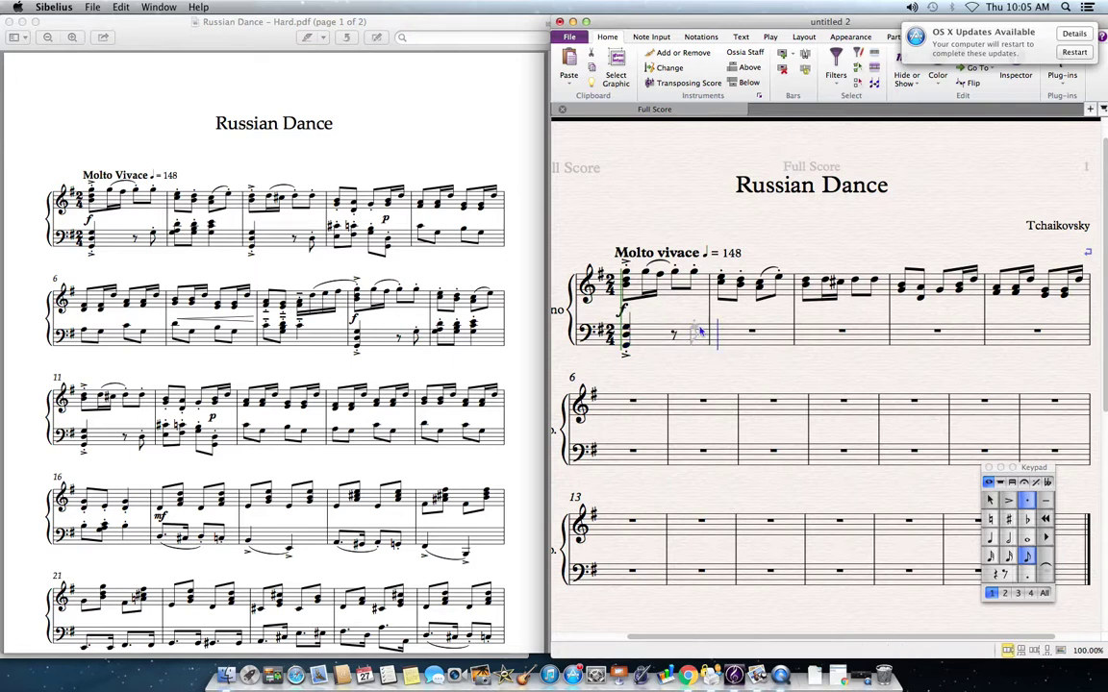
pyautogui.press('Left')
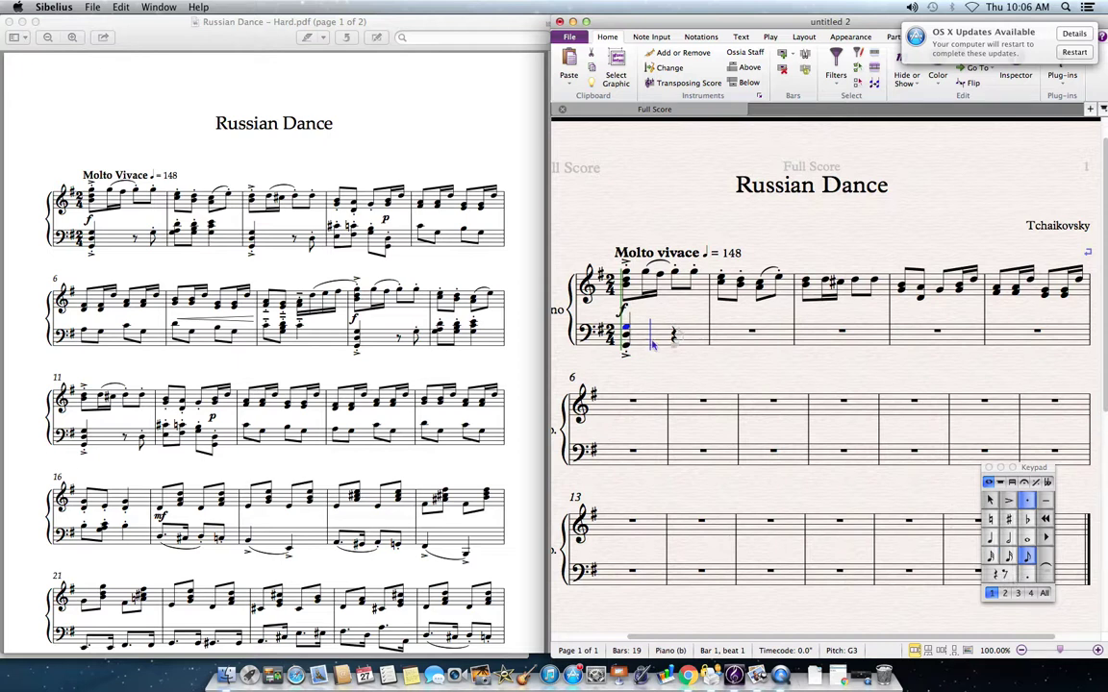
pyautogui.click(1011, 580)
# Build bar 2's bass chords from G3 and D4 notes, matching the PDF.
pyautogui.press('f')
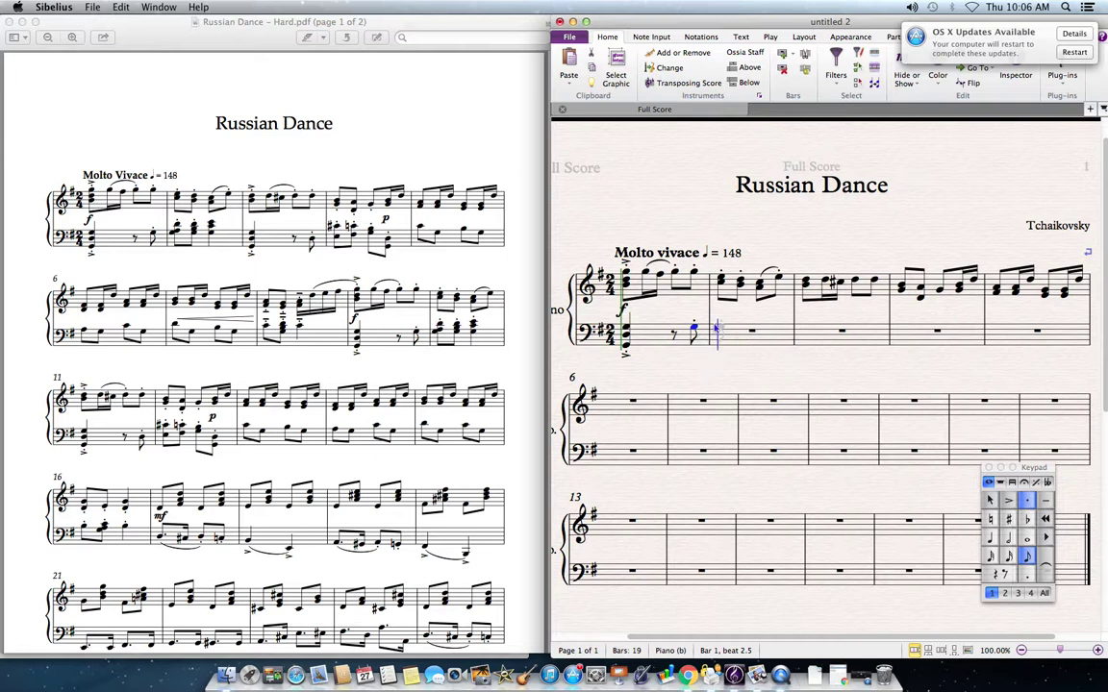
pyautogui.click(726, 332)
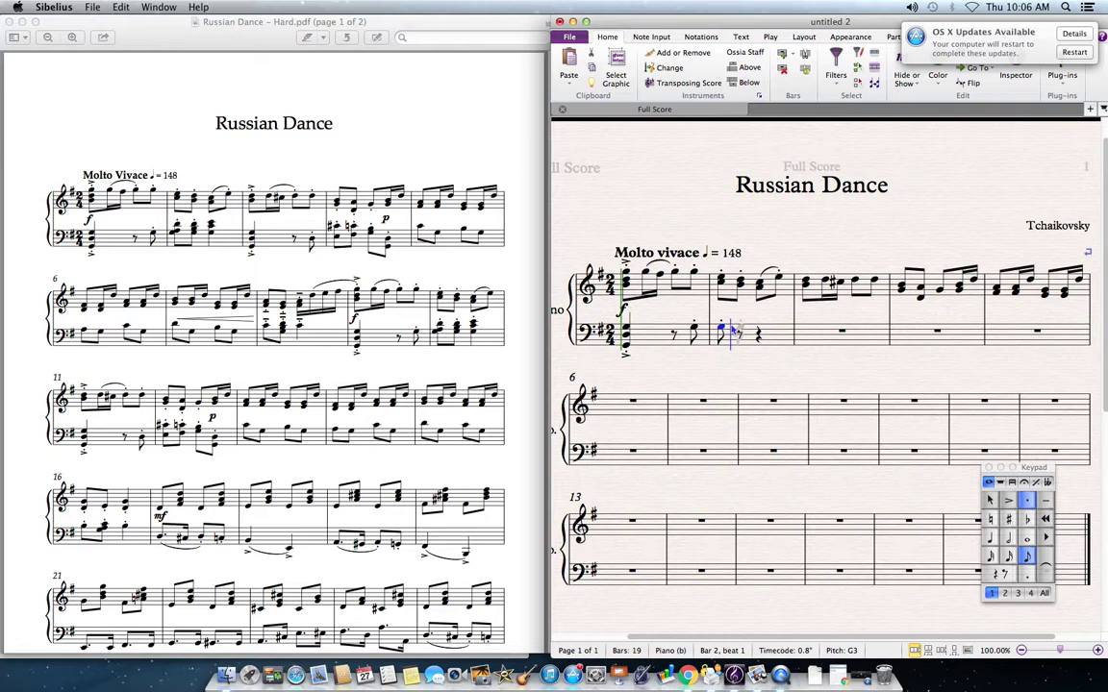
pyautogui.press('Up')
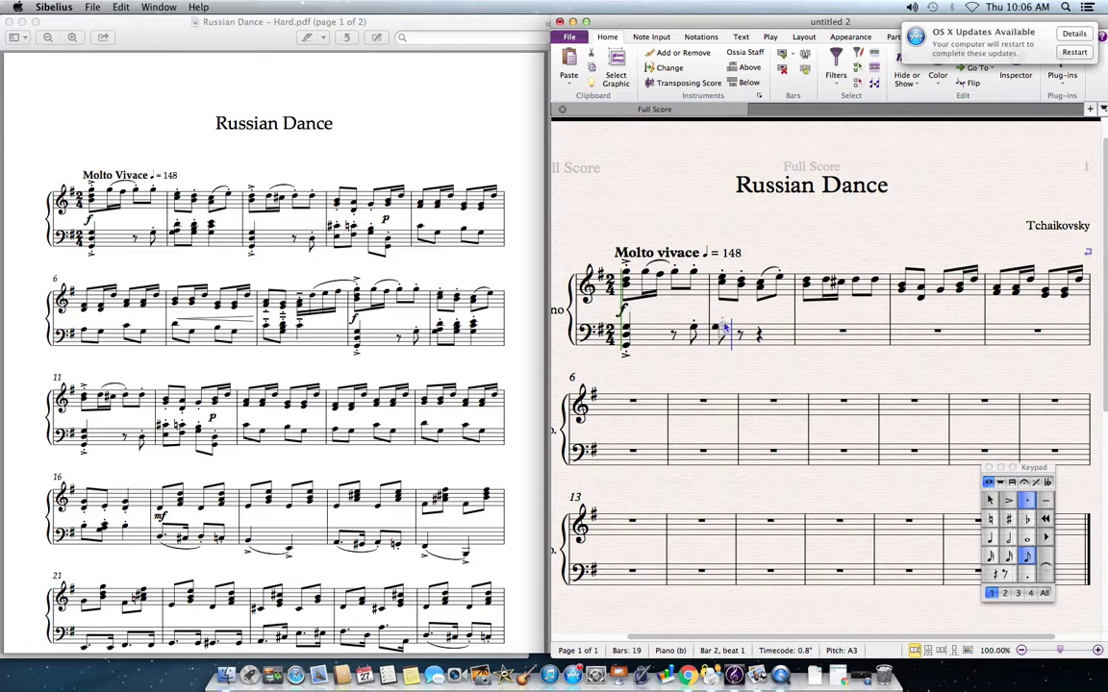
pyautogui.click(725, 319)
pyautogui.click(741, 320)
pyautogui.press('4')
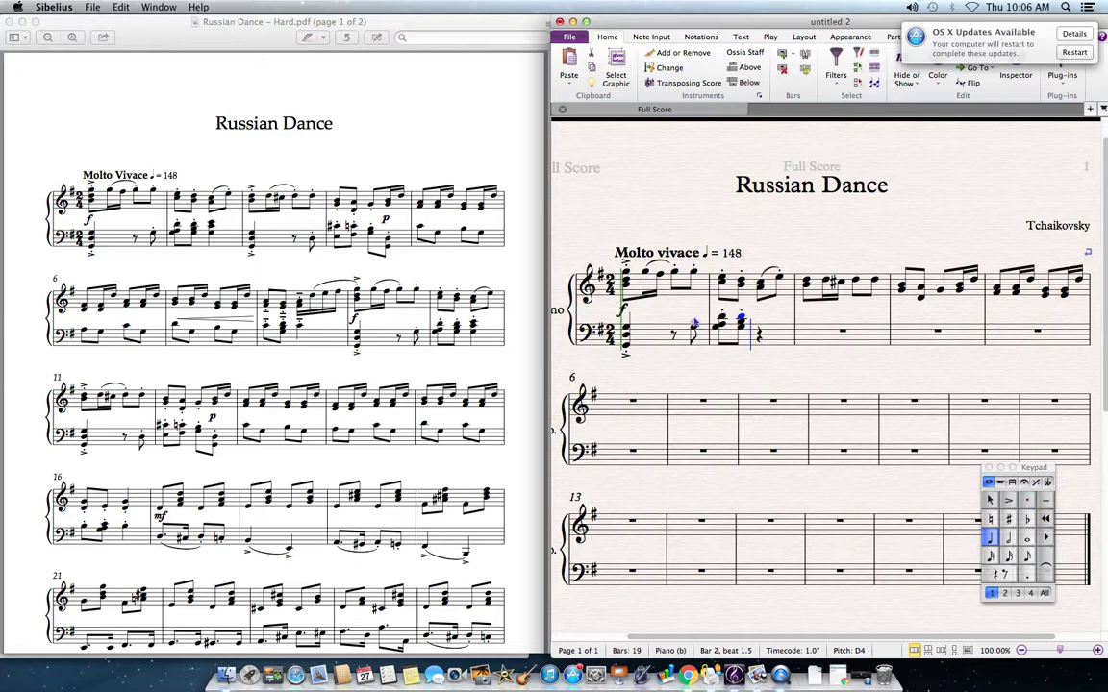
pyautogui.click(760, 325)
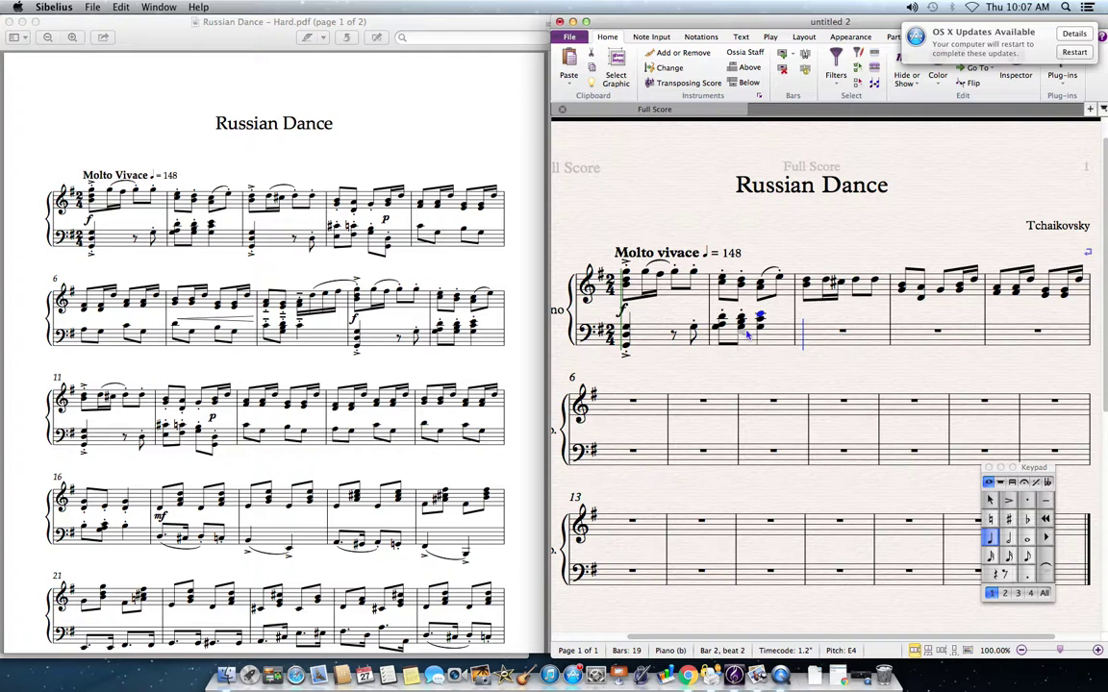
pyautogui.press('Escape')
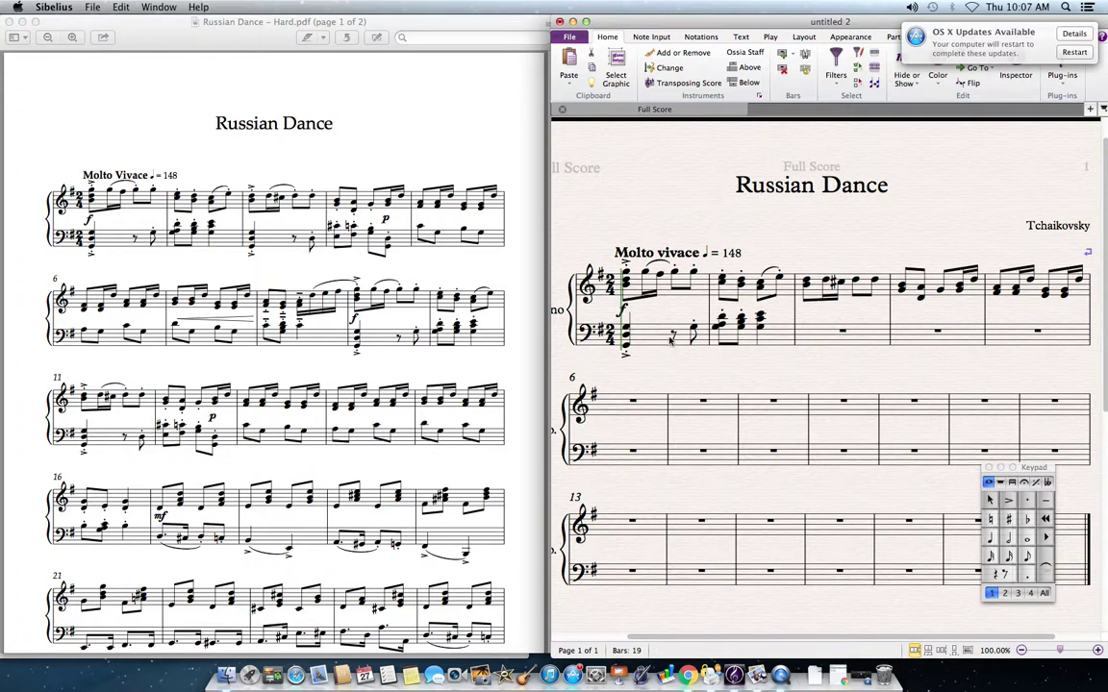
pyautogui.click(652, 339)
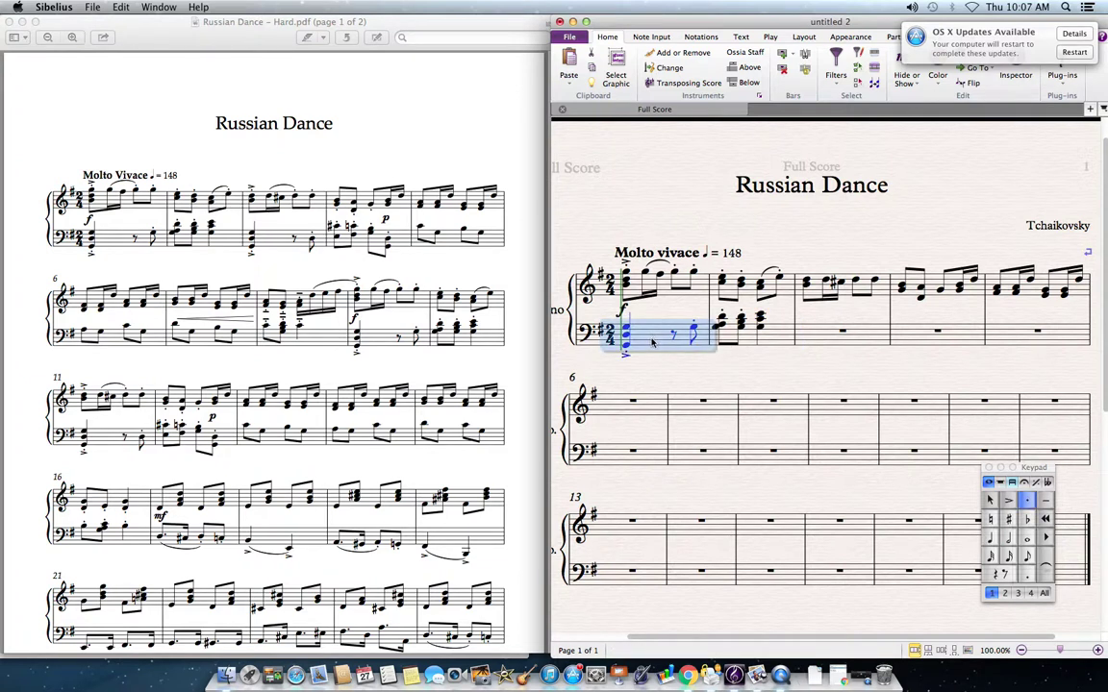
# Paste bass bar 1's accented chord, eighth rest and eighth note into bass bar 3.
pyautogui.press('Left')
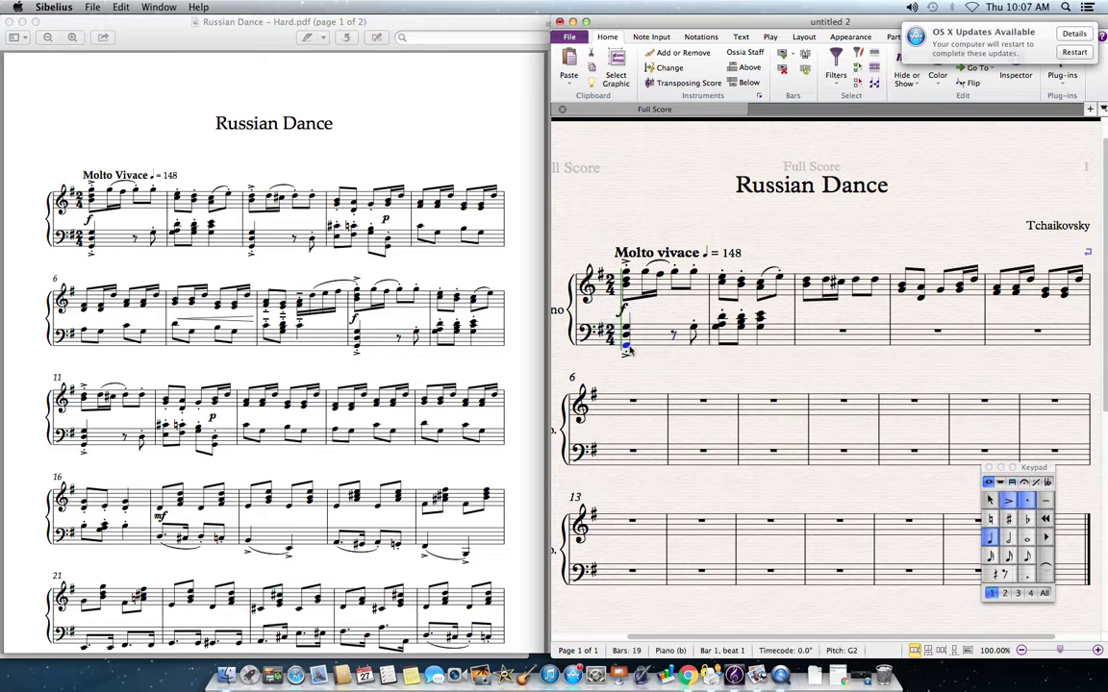
pyautogui.click(649, 344)
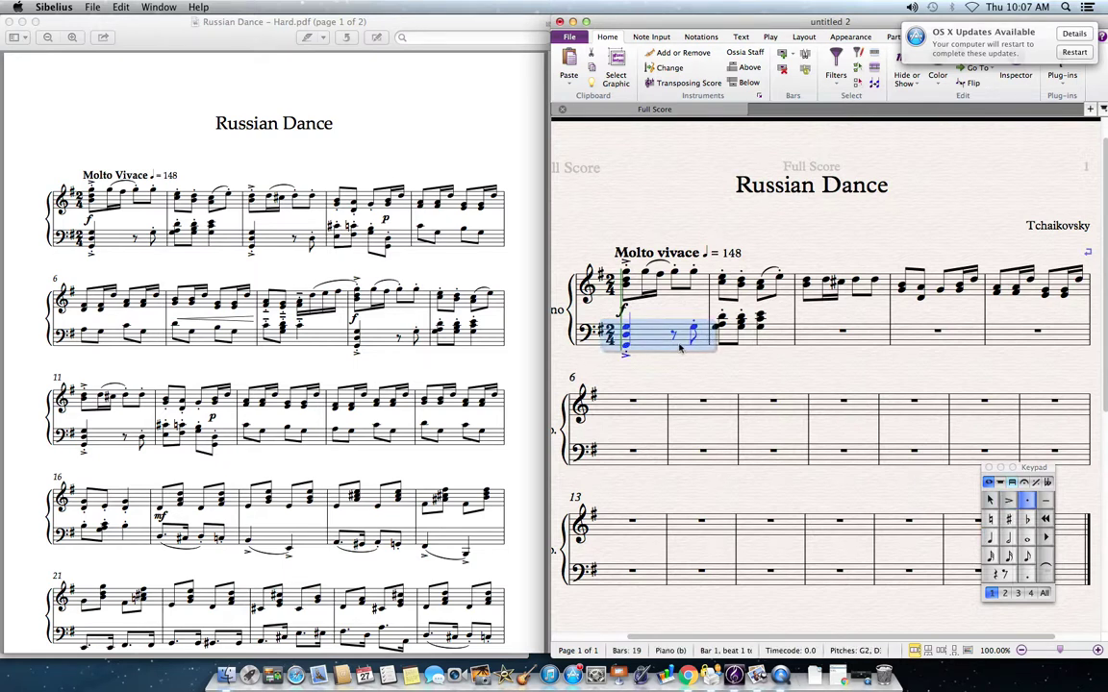
pyautogui.click(818, 342)
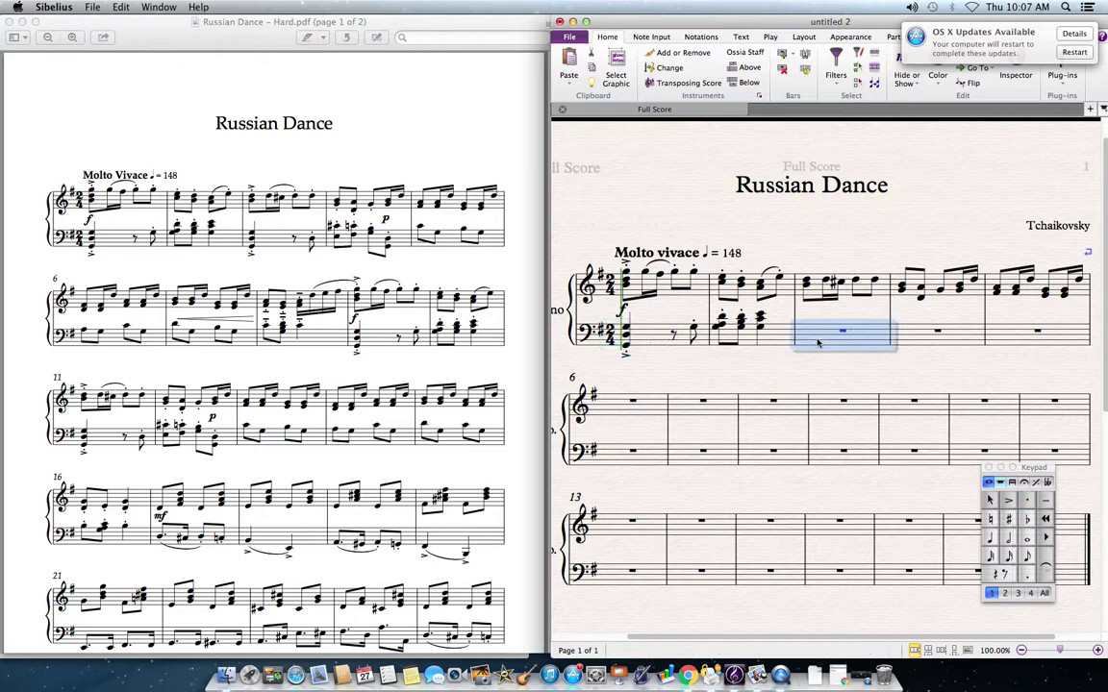
pyautogui.press('super+b')
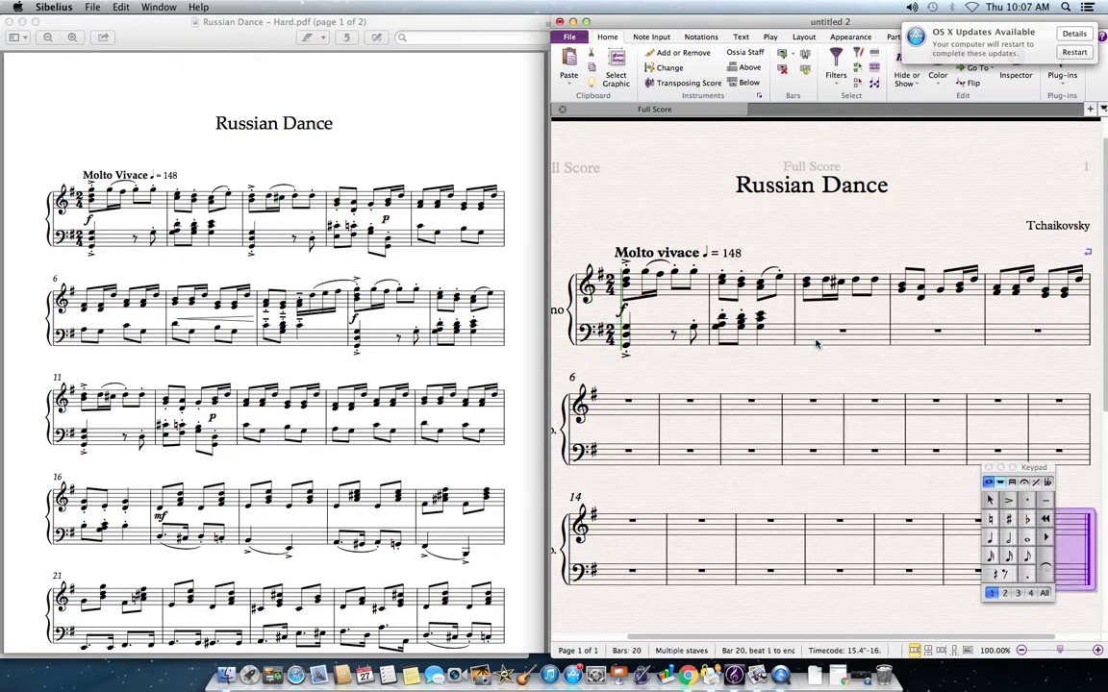
pyautogui.press('super+z')
pyautogui.press('super+v')
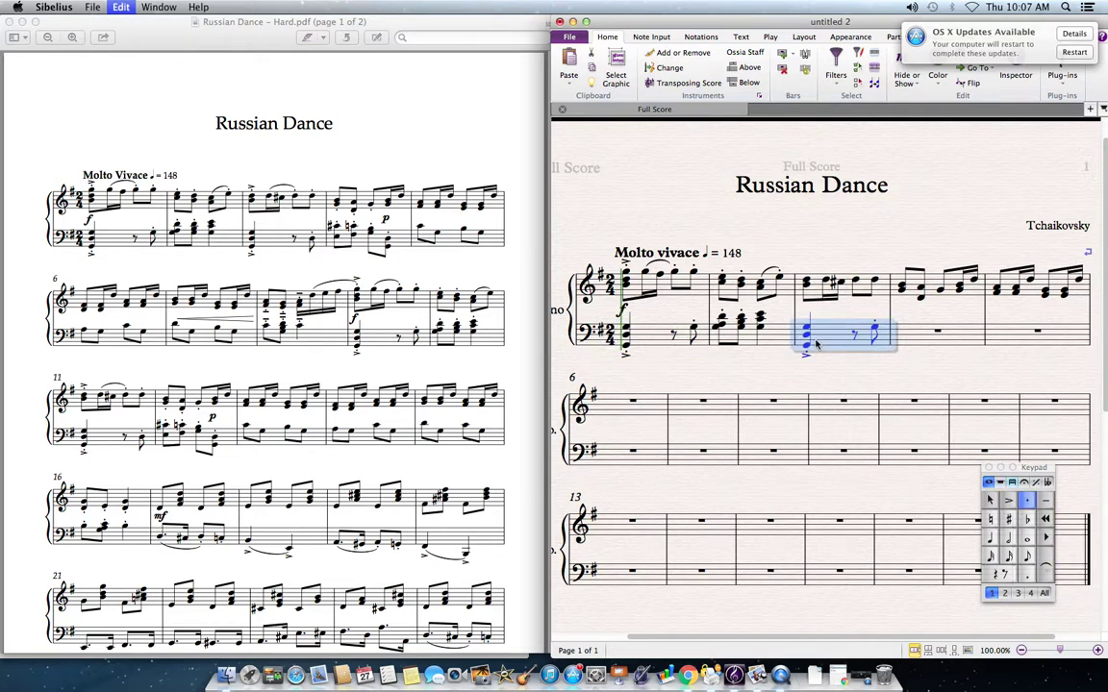
pyautogui.press('Escape')
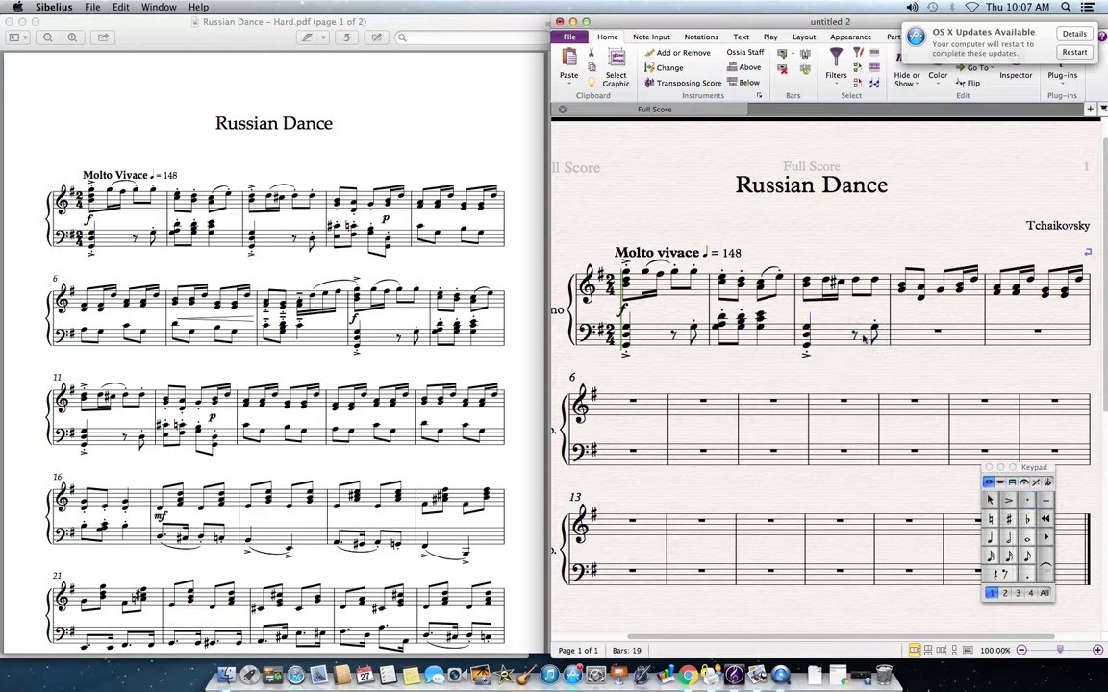
pyautogui.click(876, 332)
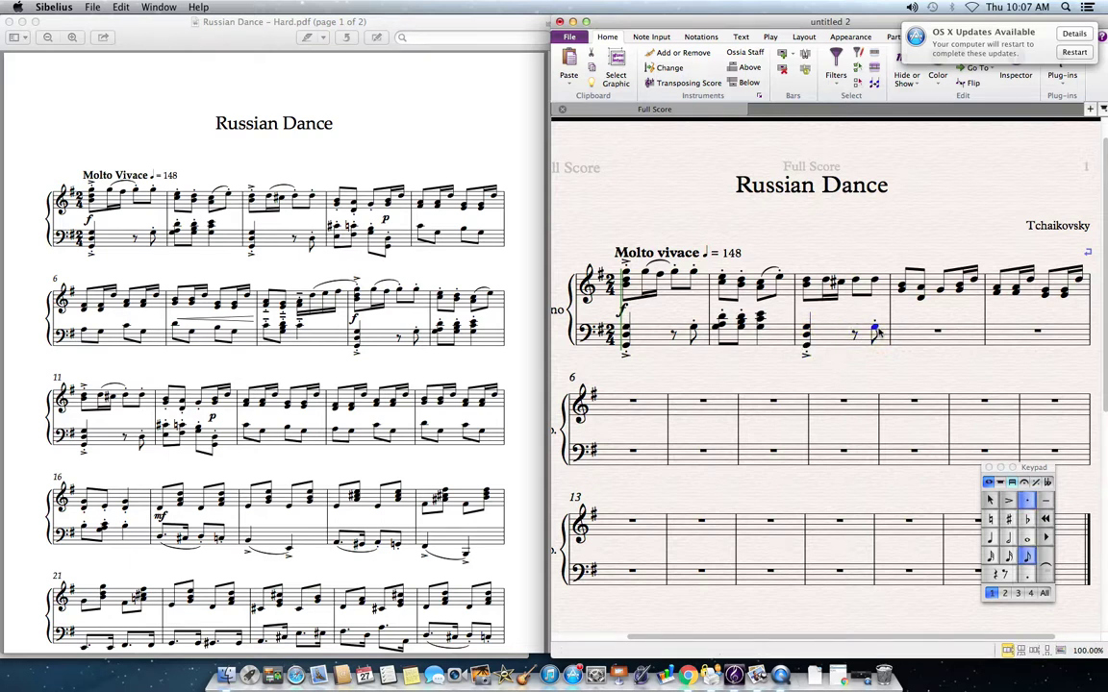
# Change bass bar 3's eighth note to D3.
pyautogui.press('Down')
pyautogui.press('Down')
pyautogui.press('Down')
pyautogui.press('Down')
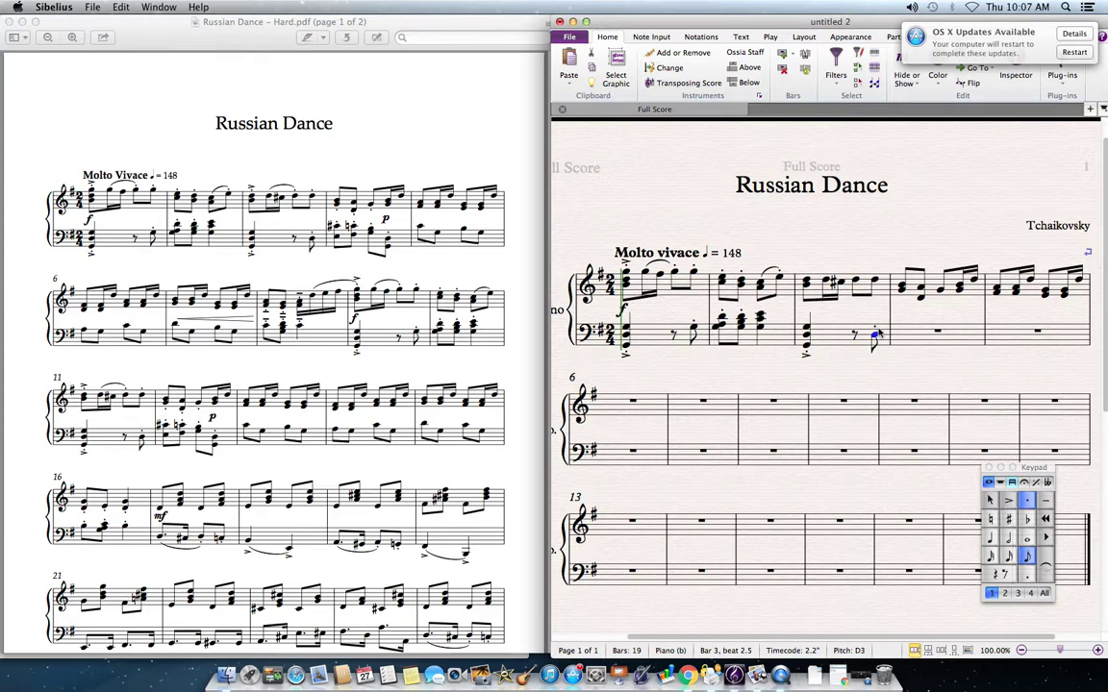
pyautogui.press('Up')
pyautogui.press('Up')
pyautogui.press('Up')
pyautogui.press('d')
pyautogui.press('BackSpace')
pyautogui.click(875, 336)
# Enter bar 4's bass notes: a C#4 chord, a naturalled C4, then eighths C3 and D3.
pyautogui.click(905, 330)
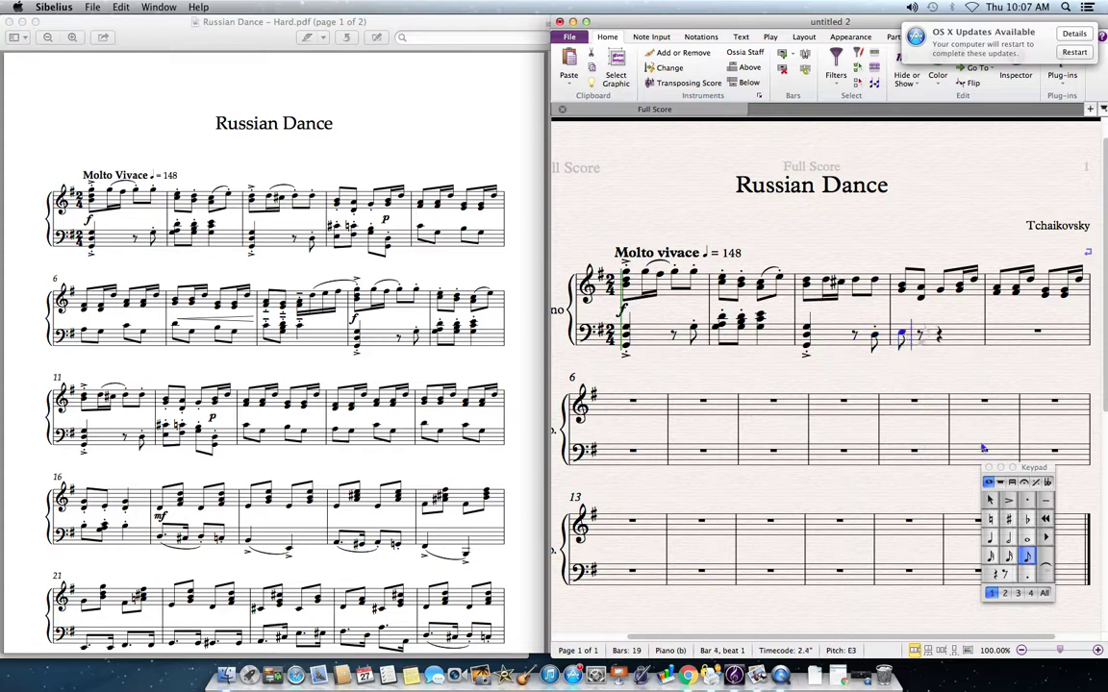
pyautogui.press('Up')
pyautogui.press('Up')
pyautogui.press('Up')
pyautogui.press('Up')
pyautogui.press('Up')
pyautogui.press('Up')
pyautogui.press('Up')
pyautogui.press('Up')
pyautogui.press('Up')
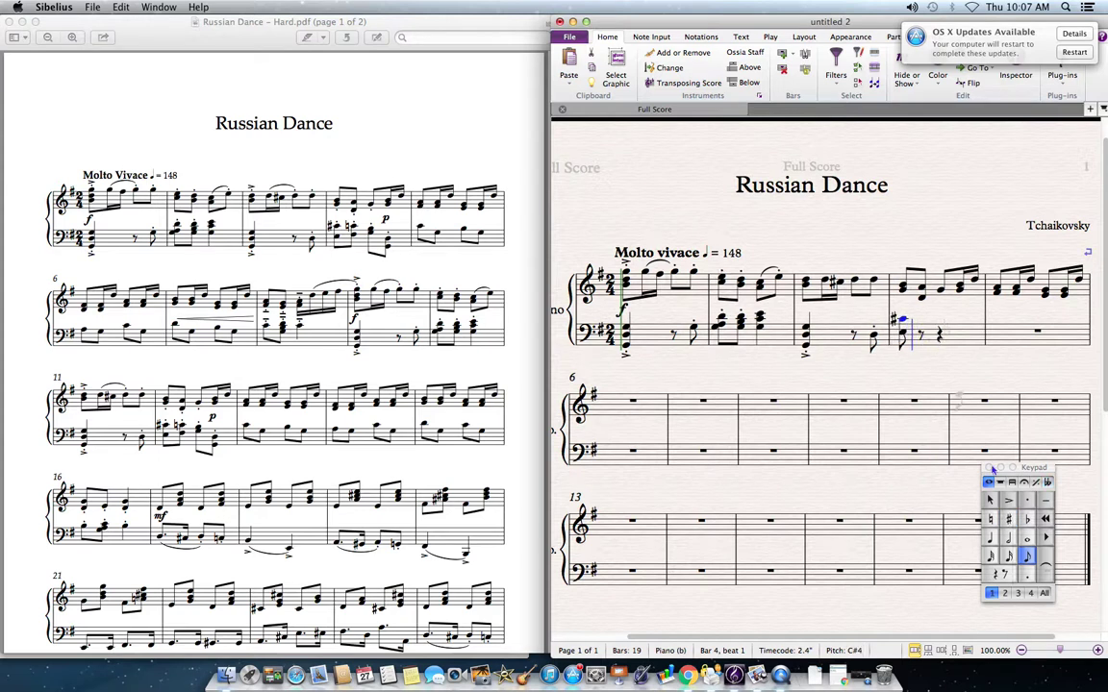
pyautogui.click(922, 332)
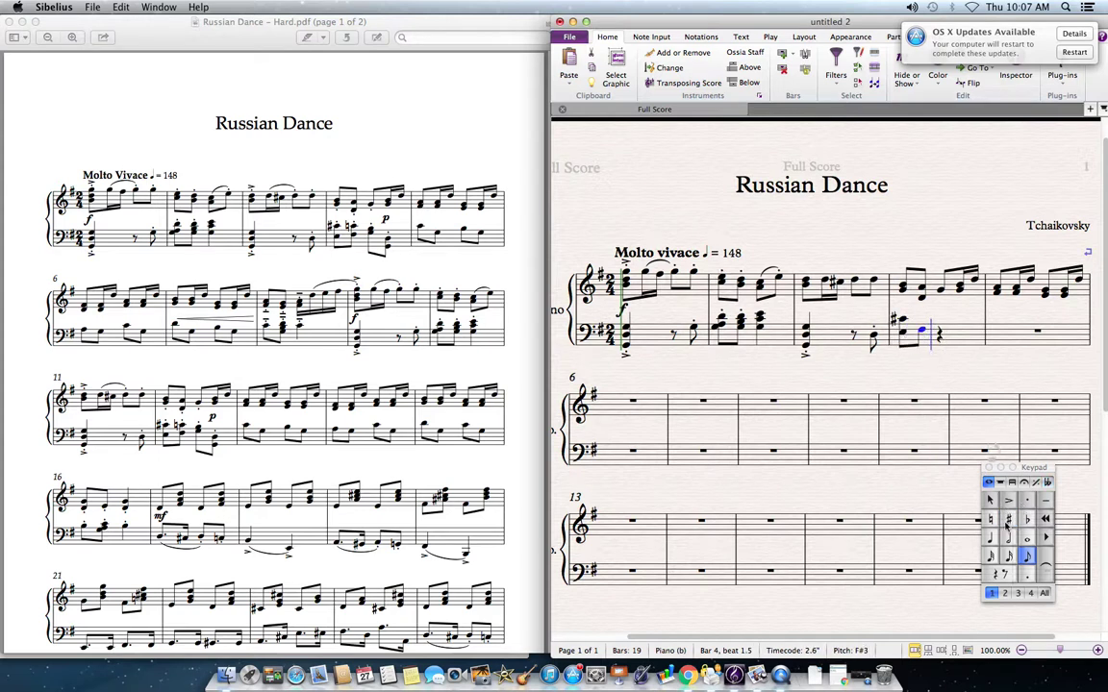
pyautogui.click(995, 520)
pyautogui.moveTo(925, 326); pyautogui.dragTo(925, 320)
pyautogui.click(940, 331)
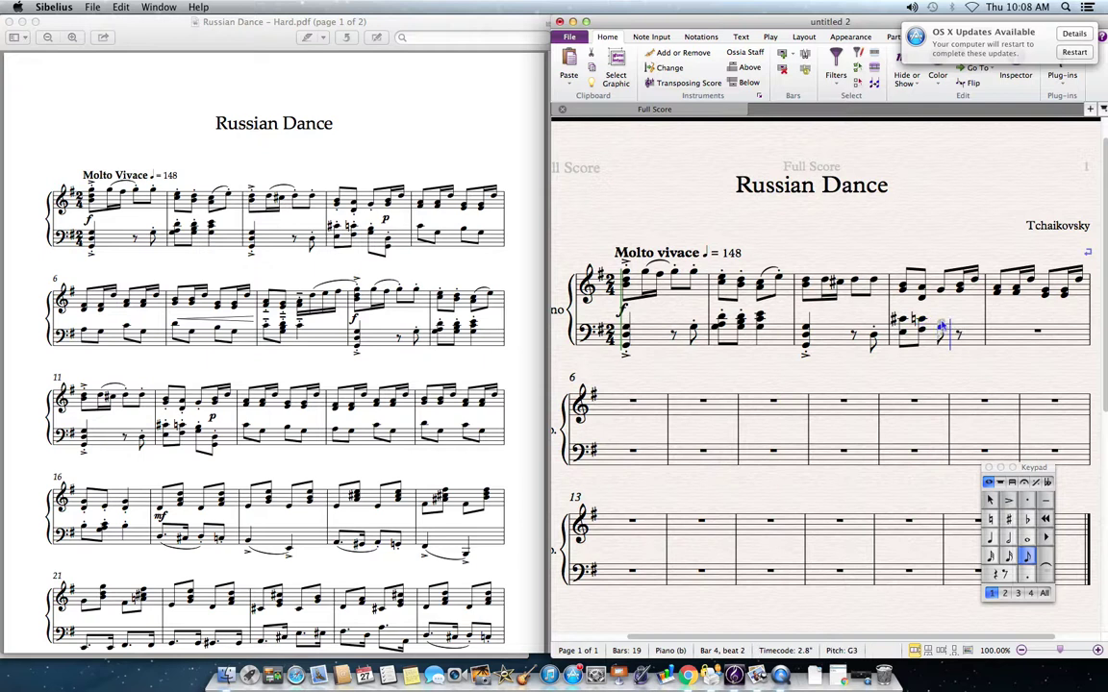
pyautogui.click(961, 344)
pyautogui.press('Up')
pyautogui.press('Up')
pyautogui.press('Up')
pyautogui.press('Up')
# Enter the eighth notes of bass bar 5.
pyautogui.click(997, 325)
pyautogui.click(1015, 328)
pyautogui.click(1053, 327)
pyautogui.click(1063, 328)
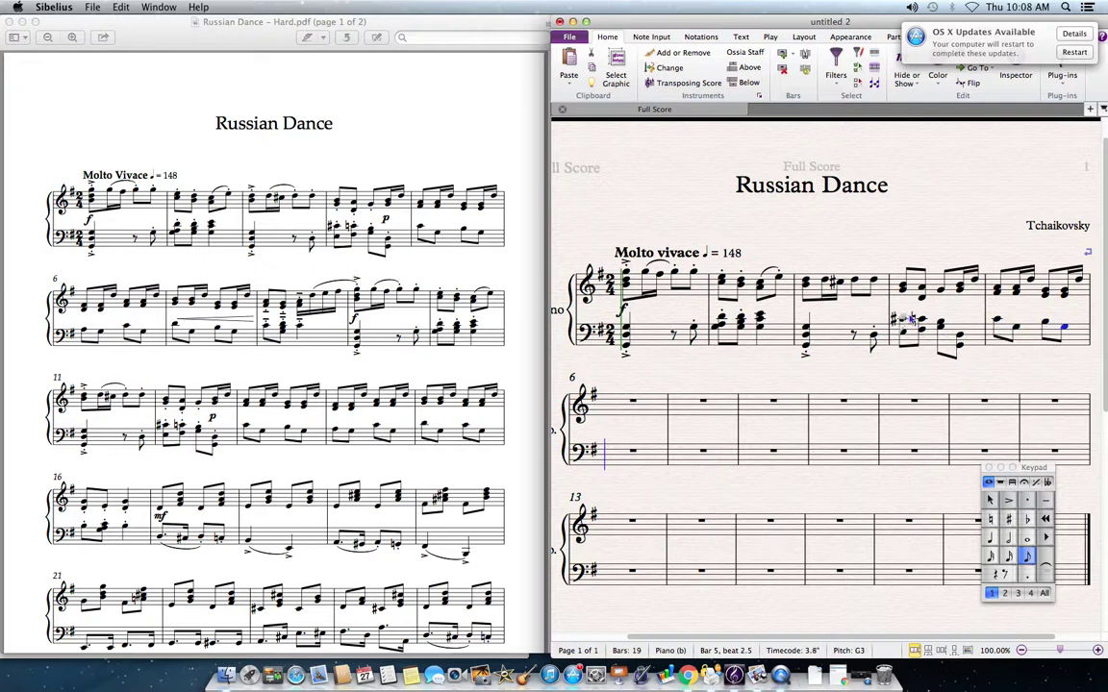
pyautogui.press('Escape')
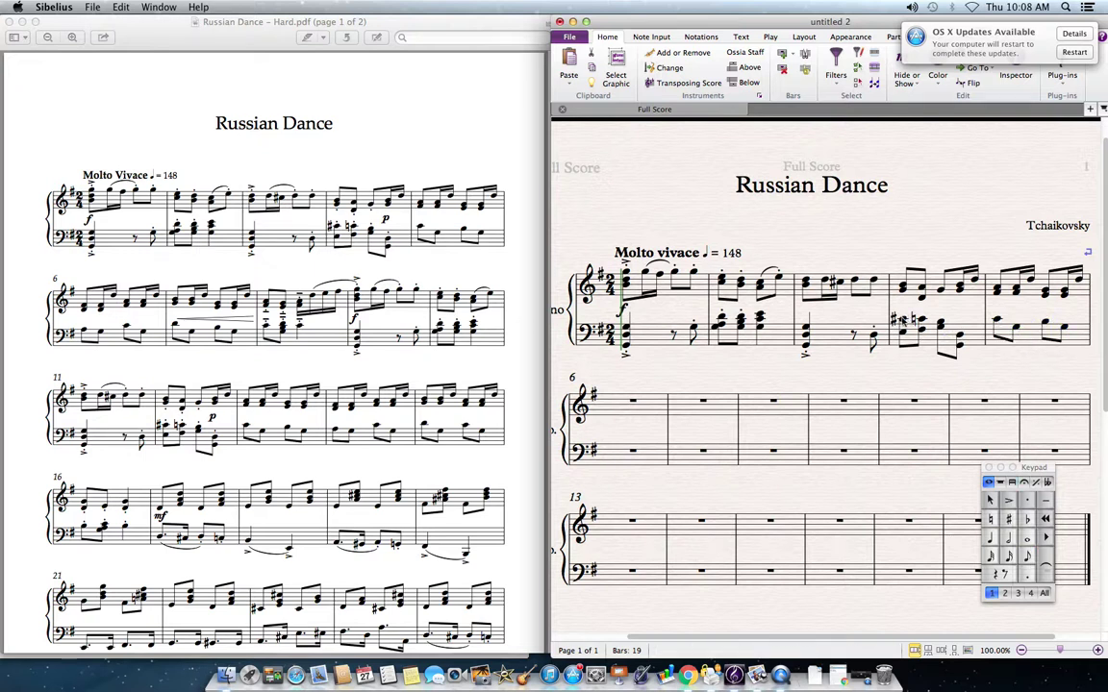
# Make all of bar 4's bass notes staccato.
pyautogui.click(910, 317)
pyautogui.keyDown('shift'); pyautogui.click(940, 327); pyautogui.keyUp('shift')
pyautogui.click(1026, 499)
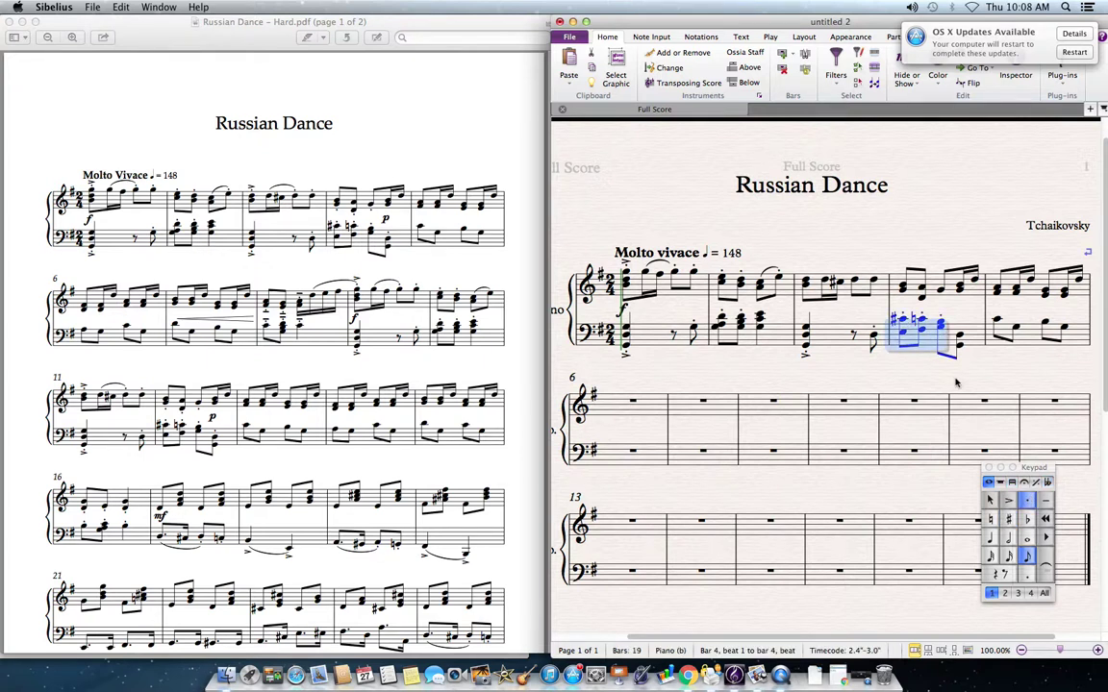
pyautogui.click(941, 323)
pyautogui.click(903, 321)
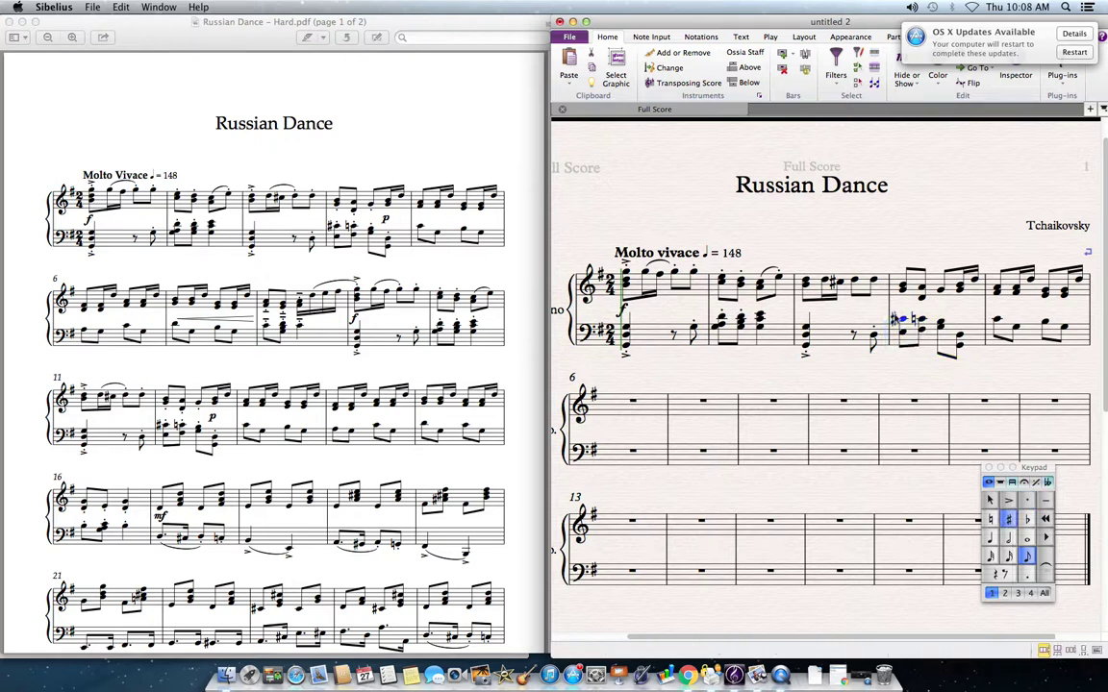
pyautogui.keyDown('shift'); pyautogui.click(943, 331); pyautogui.keyUp('shift')
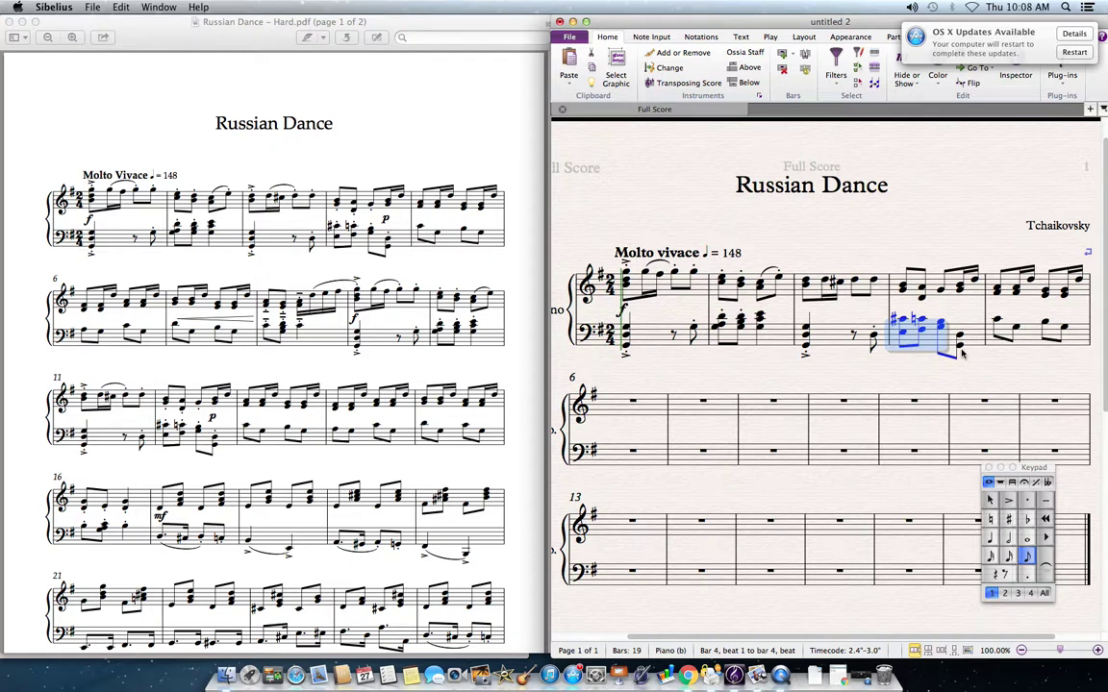
pyautogui.keyDown('shift'); pyautogui.click(961, 348); pyautogui.keyUp('shift')
pyautogui.click(1026, 502)
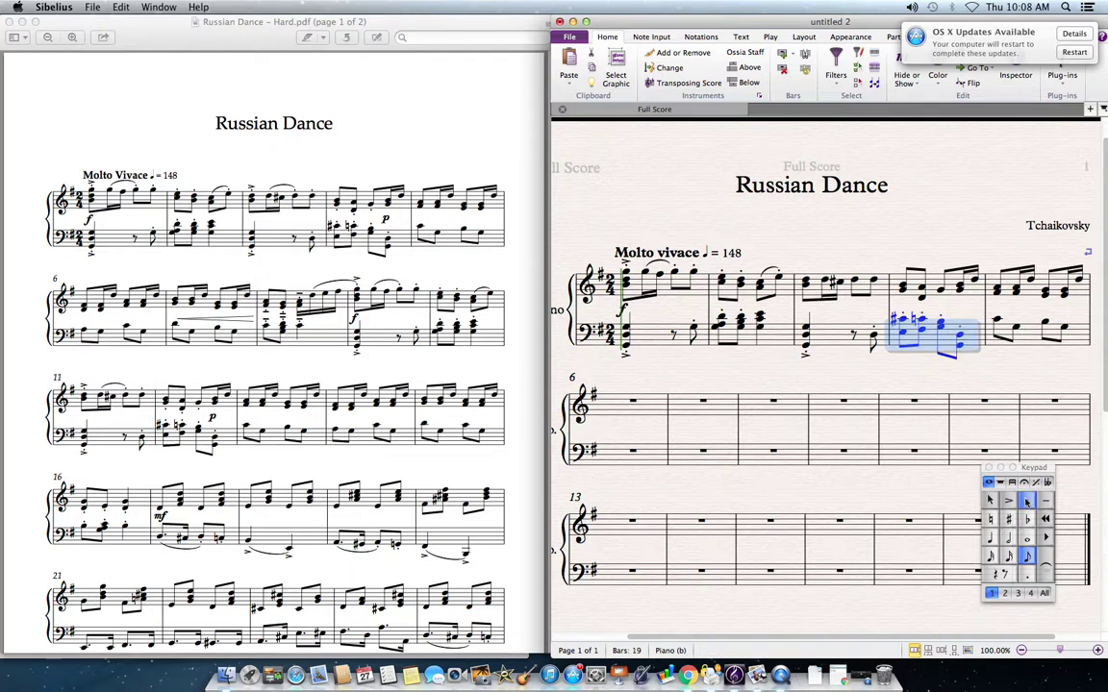
pyautogui.click(994, 370)
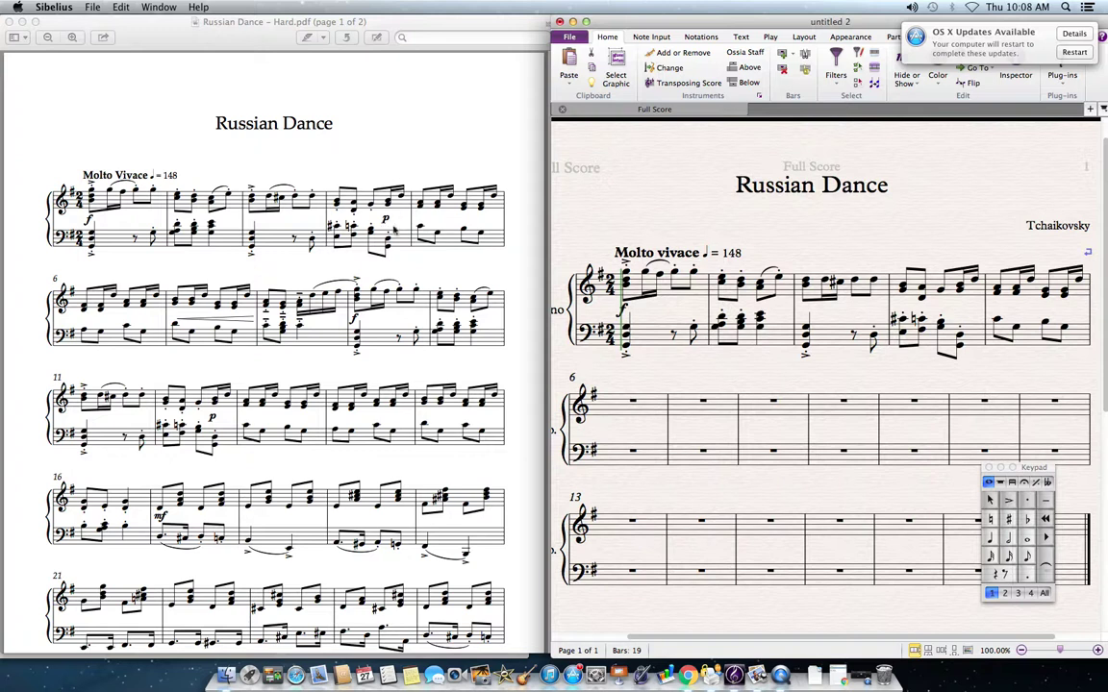
# Add a piano (p) dynamic at a treble note in bar 4.
pyautogui.click(958, 291)
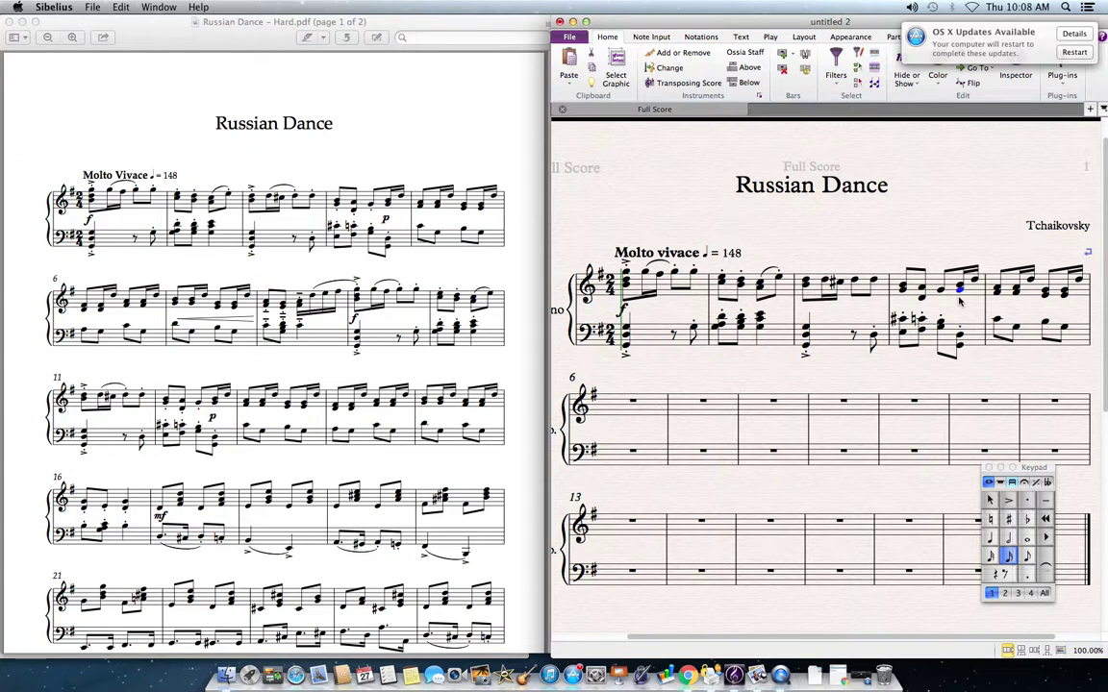
pyautogui.press('Escape')
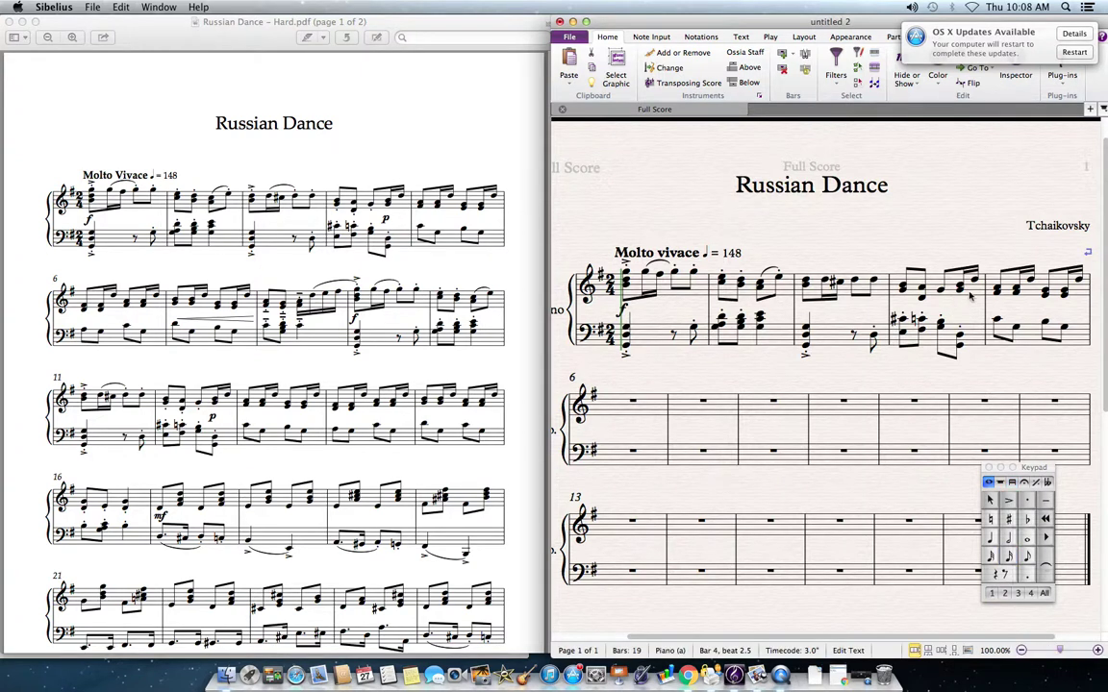
pyautogui.press('5')
pyautogui.click(861, 209)
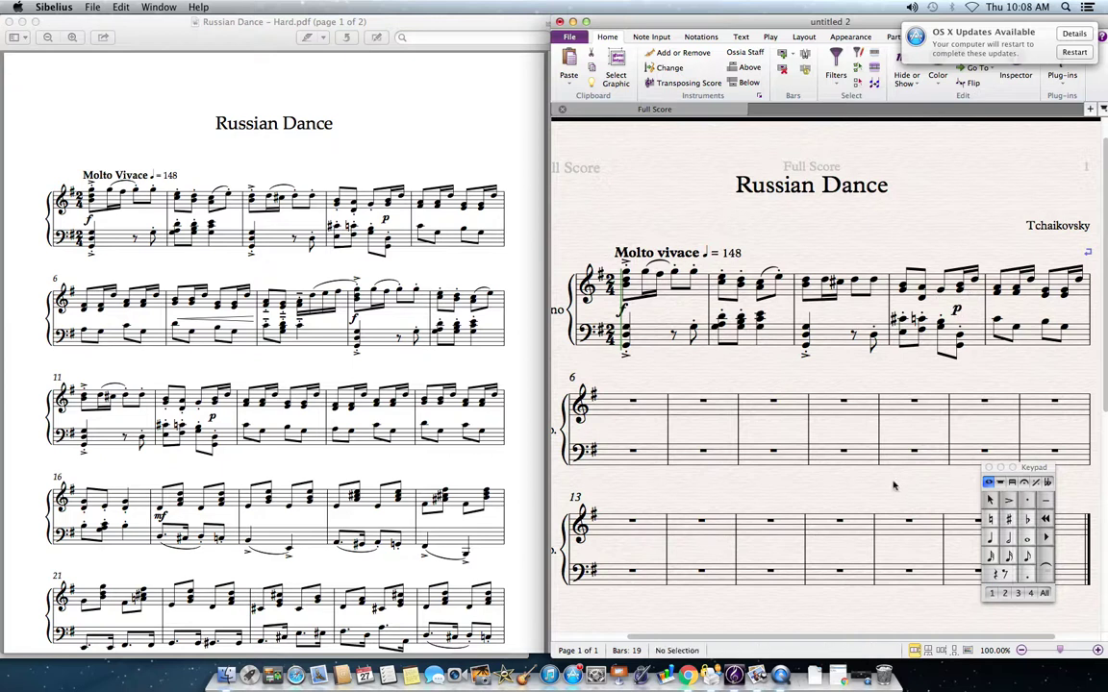
# Play back the score from the Play tab's Transport controls, then stop it.
pyautogui.click(769, 38)
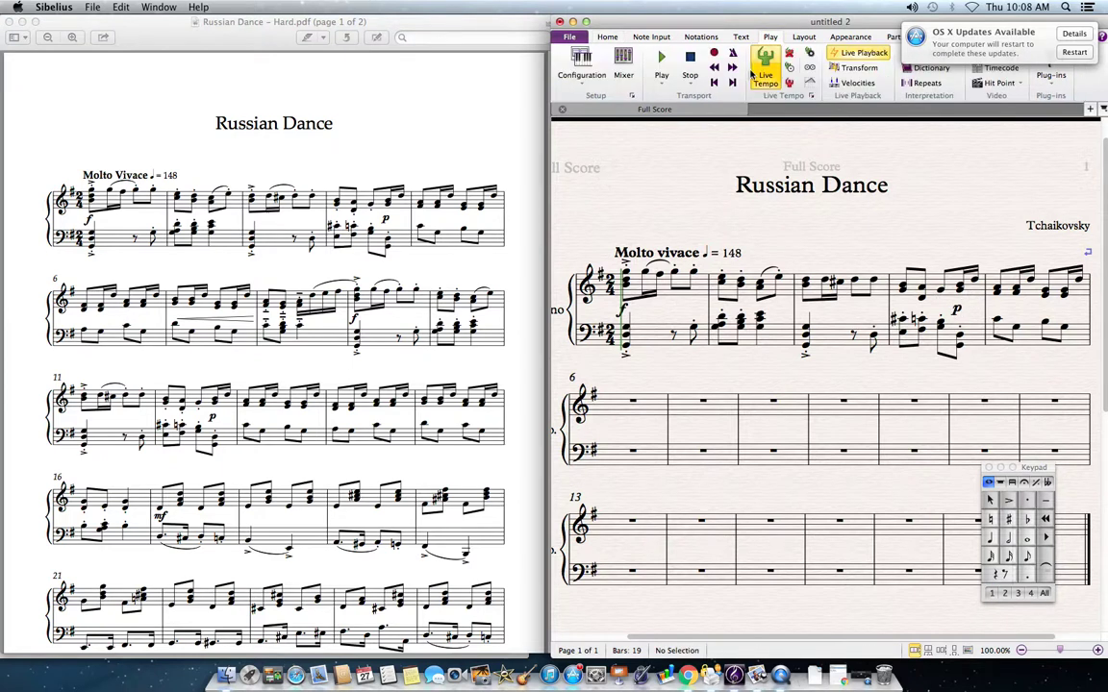
pyautogui.click(663, 63)
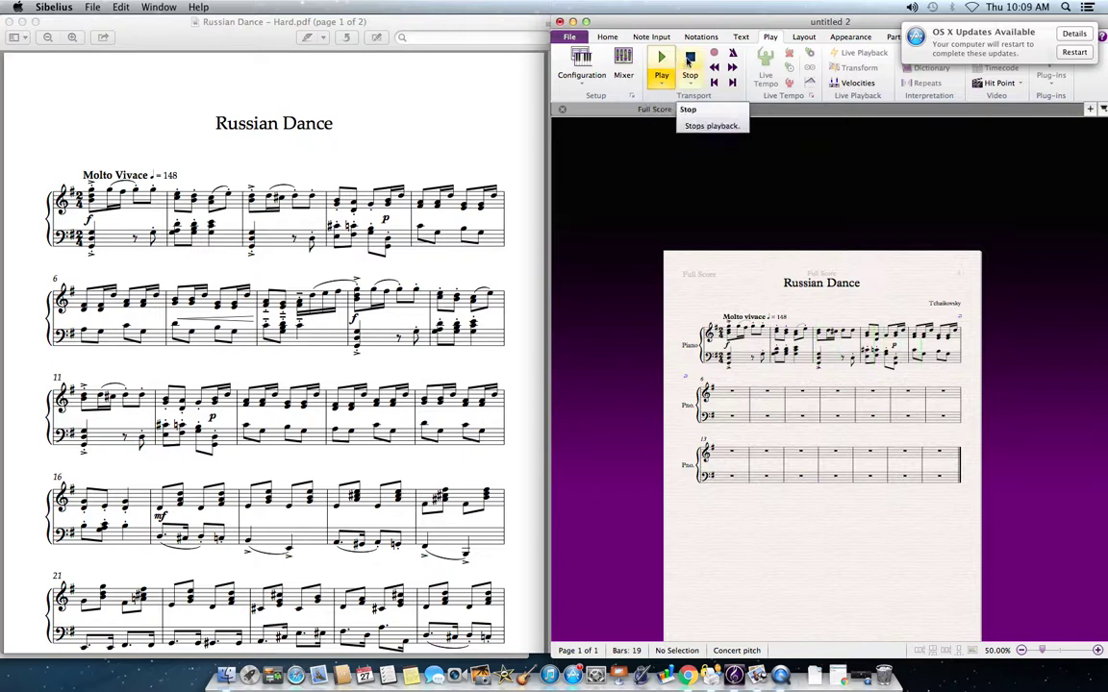
pyautogui.click(689, 59)
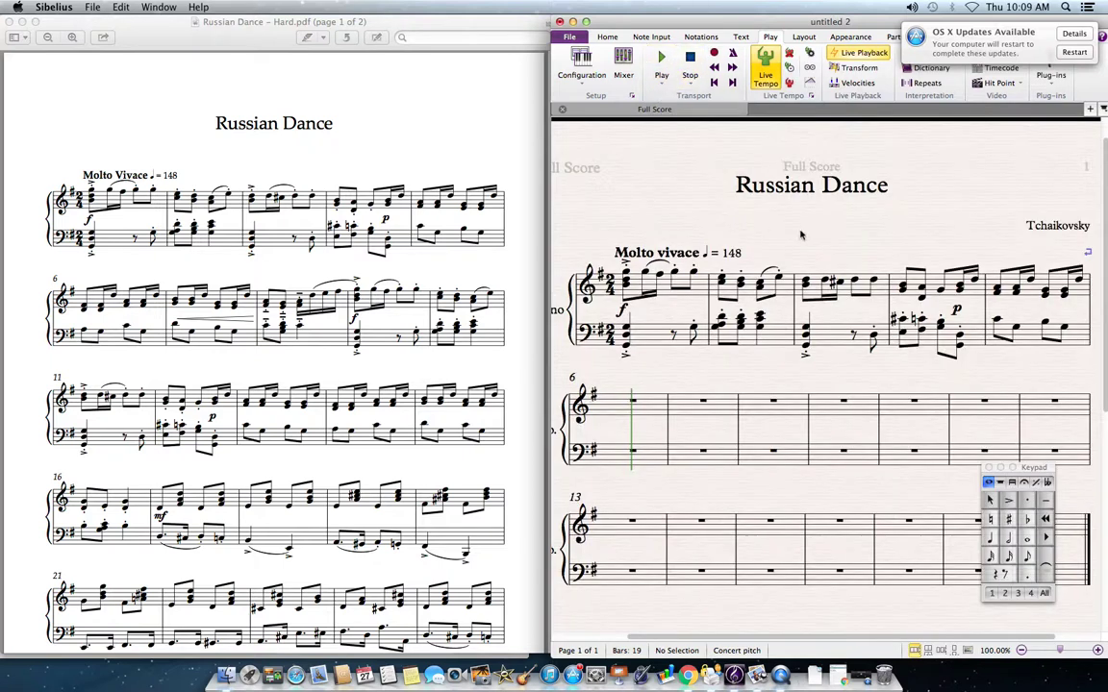